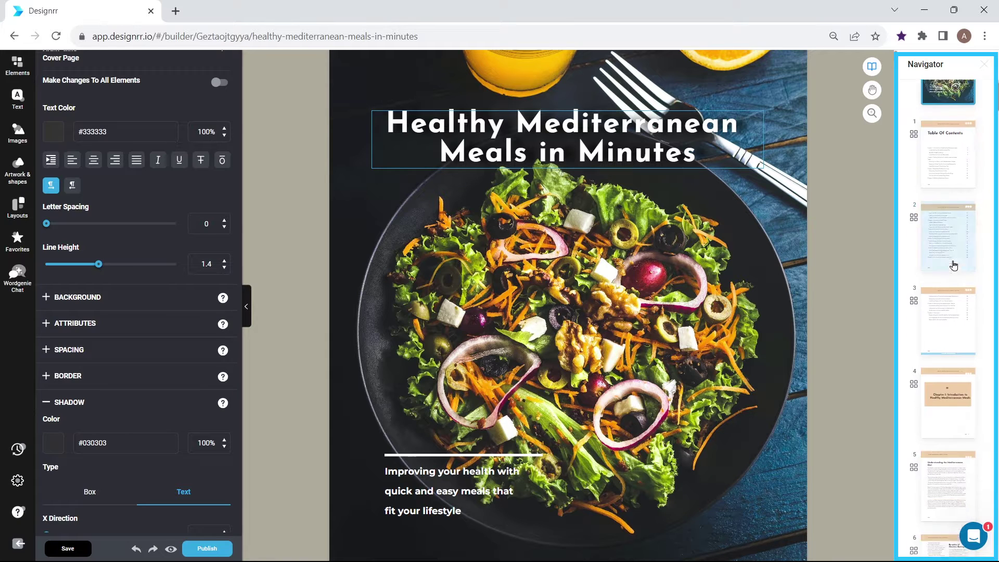
{"action": "scroll", "coordinate": [949, 257], "scroll_direction": "down", "scroll_amount": 4}
{"action": "scroll", "coordinate": [951, 267], "scroll_direction": "down", "scroll_amount": 3}
Jump to page 7, Weight Management and Chronic Diseases, using its Navigator thumbnail
{"action": "left_click", "coordinate": [949, 314]}
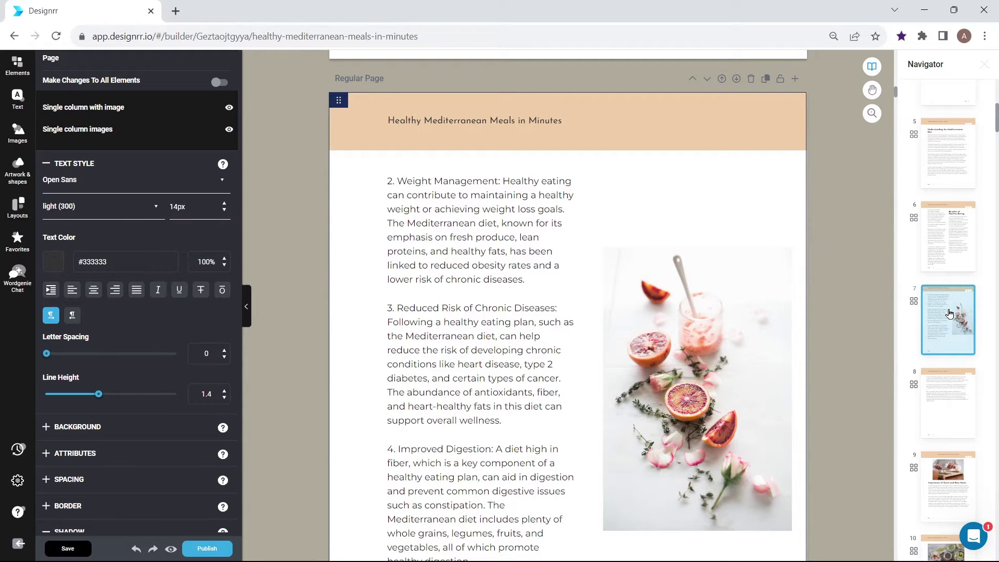
Open page 7's action menu (duplicate, delete, add page, import) twice, closing it each time
{"action": "mouse_move", "coordinate": [948, 320]}
{"action": "left_click", "coordinate": [971, 293]}
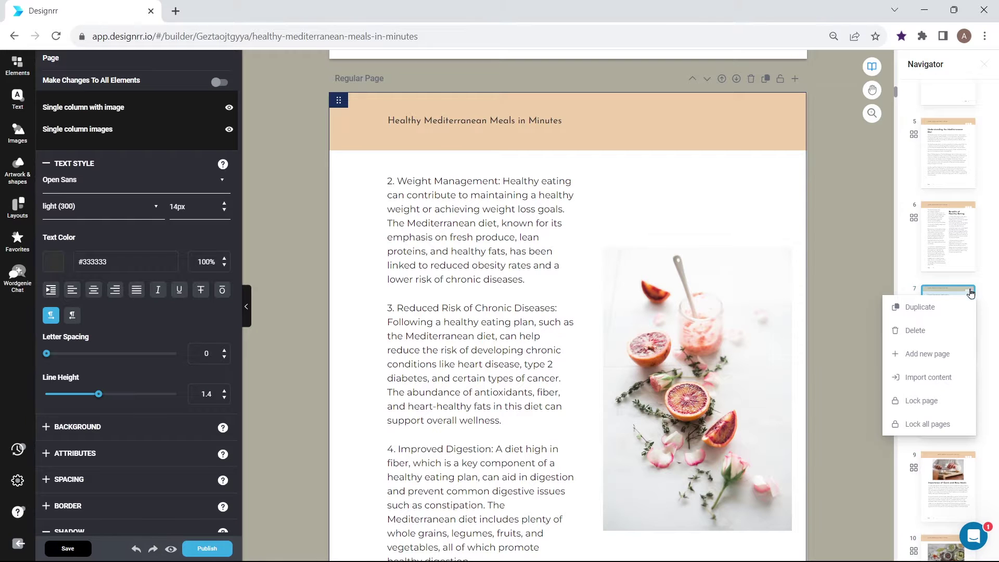
{"action": "left_click", "coordinate": [971, 293]}
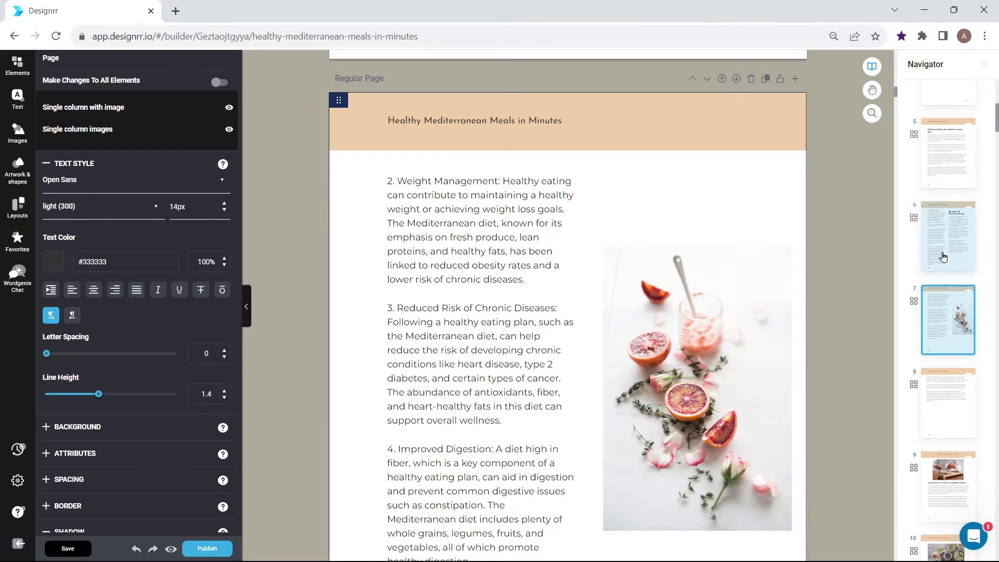
{"action": "left_click", "coordinate": [968, 295]}
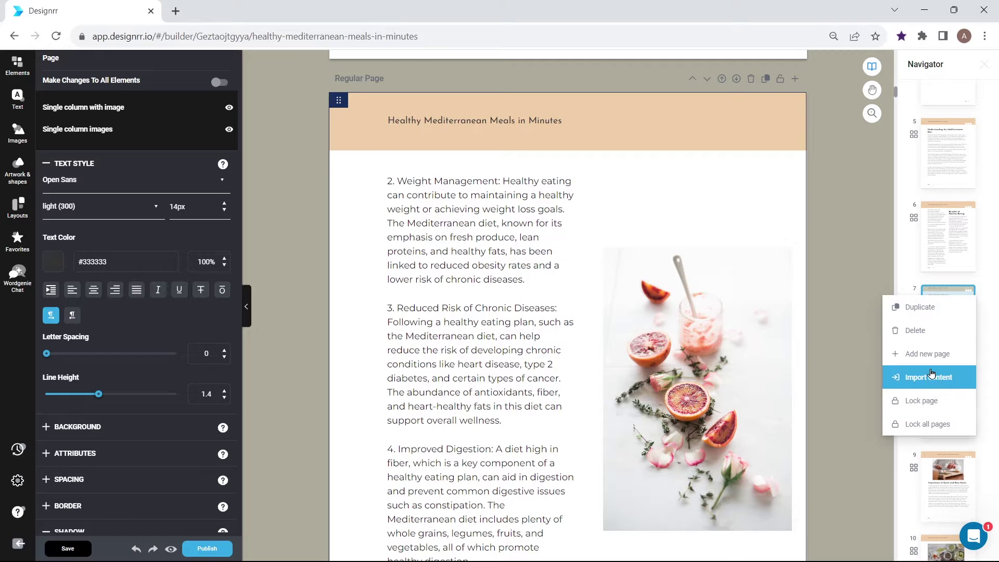
{"action": "left_click", "coordinate": [861, 274]}
{"action": "mouse_move", "coordinate": [912, 303]}
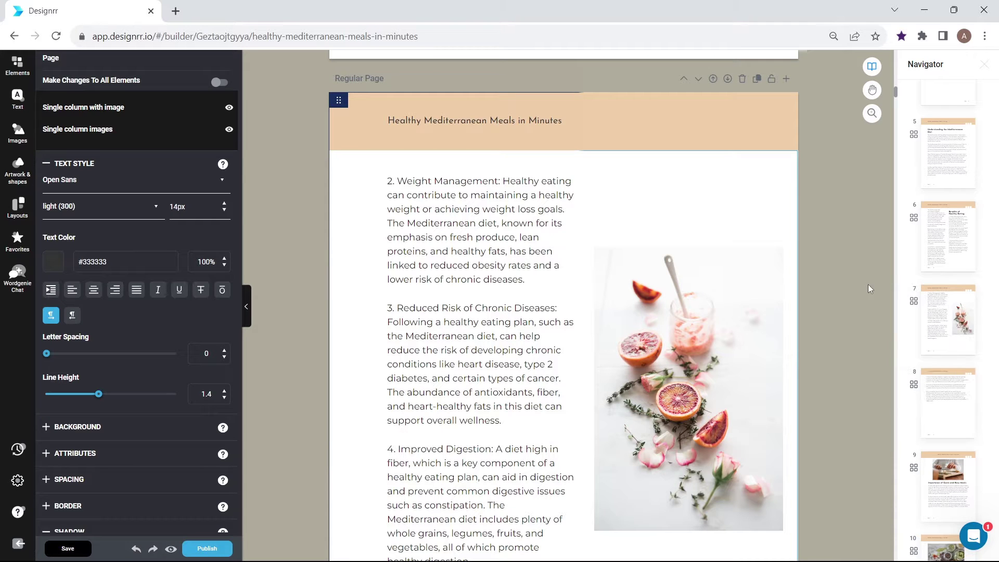
Browse page 7's Select a style layouts and close the popup without applying one
{"action": "left_click", "coordinate": [913, 303]}
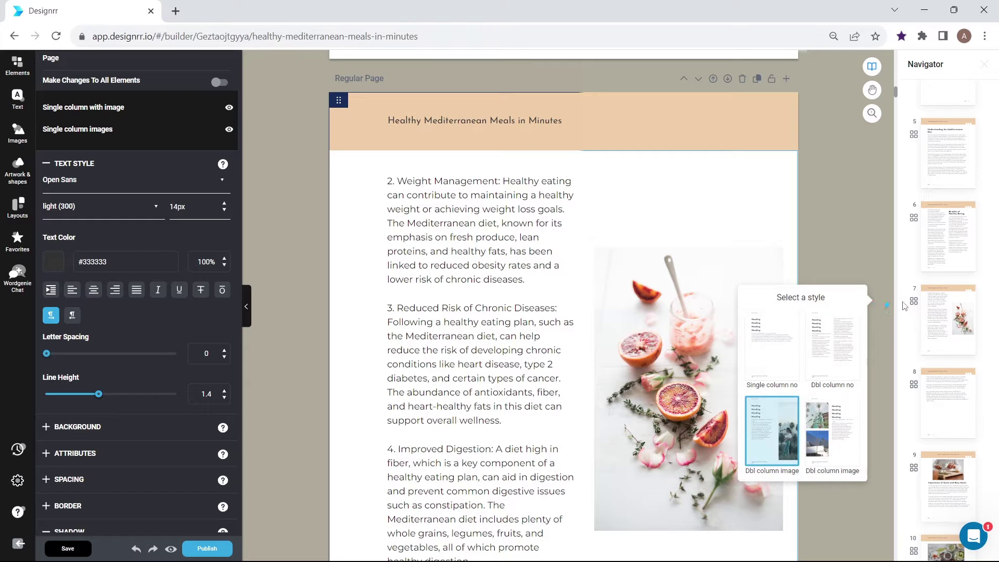
{"action": "scroll", "coordinate": [824, 369], "scroll_direction": "down", "scroll_amount": 3}
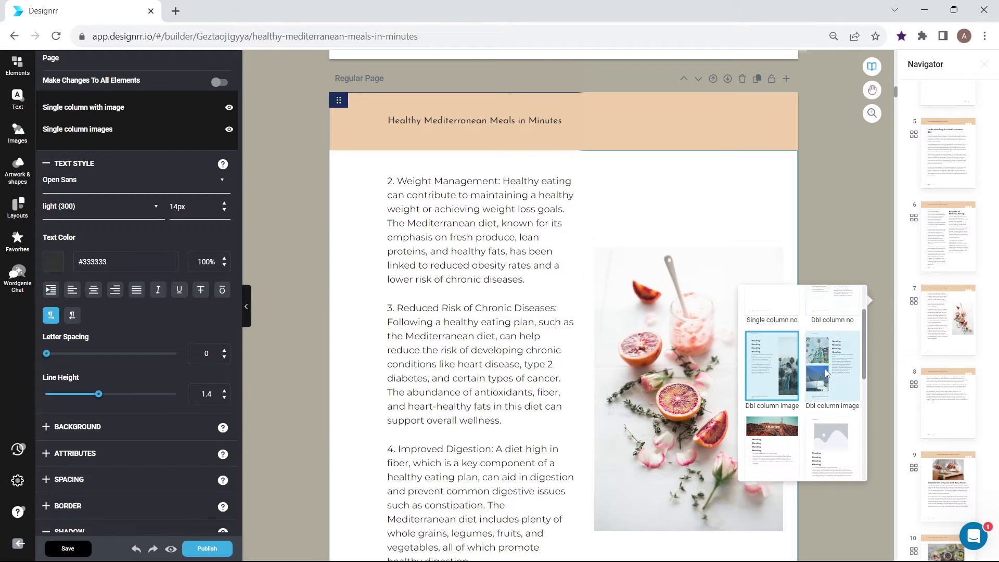
{"action": "scroll", "coordinate": [824, 368], "scroll_direction": "down", "scroll_amount": 3}
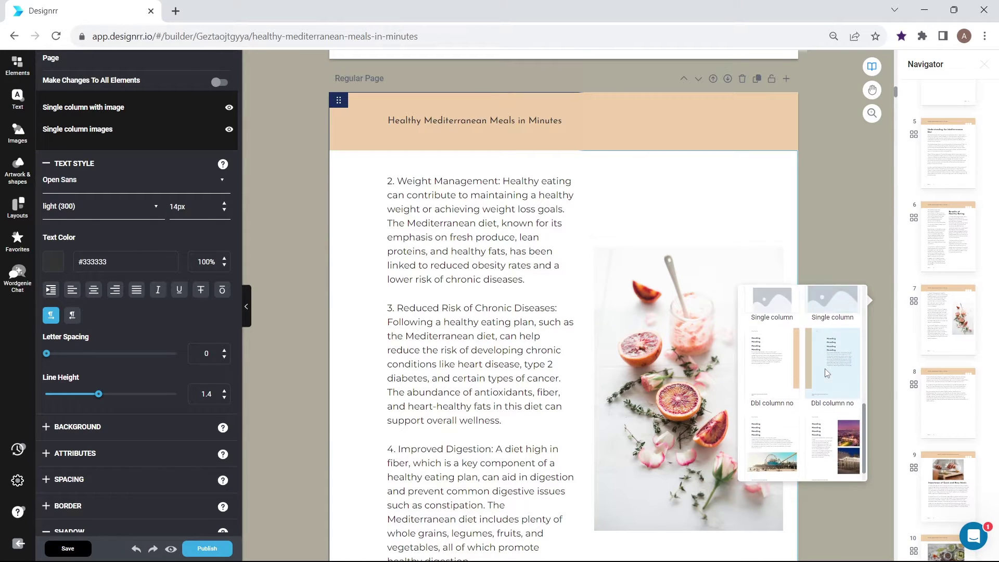
{"action": "scroll", "coordinate": [825, 369], "scroll_direction": "down", "scroll_amount": 3}
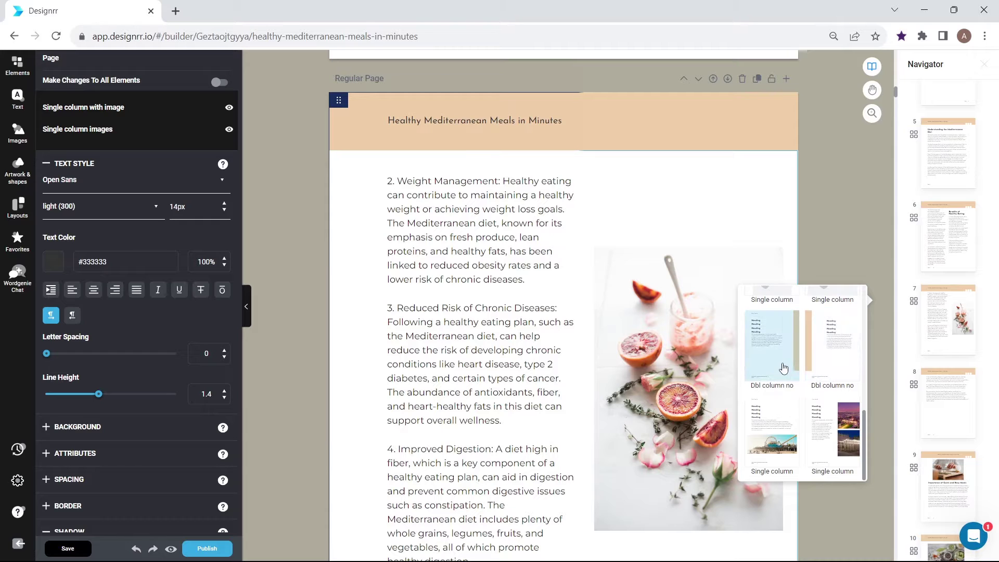
{"action": "left_click", "coordinate": [848, 172]}
Hide and reshow the Navigator and settings panels, then adjust the settings panel width
{"action": "left_click", "coordinate": [871, 68]}
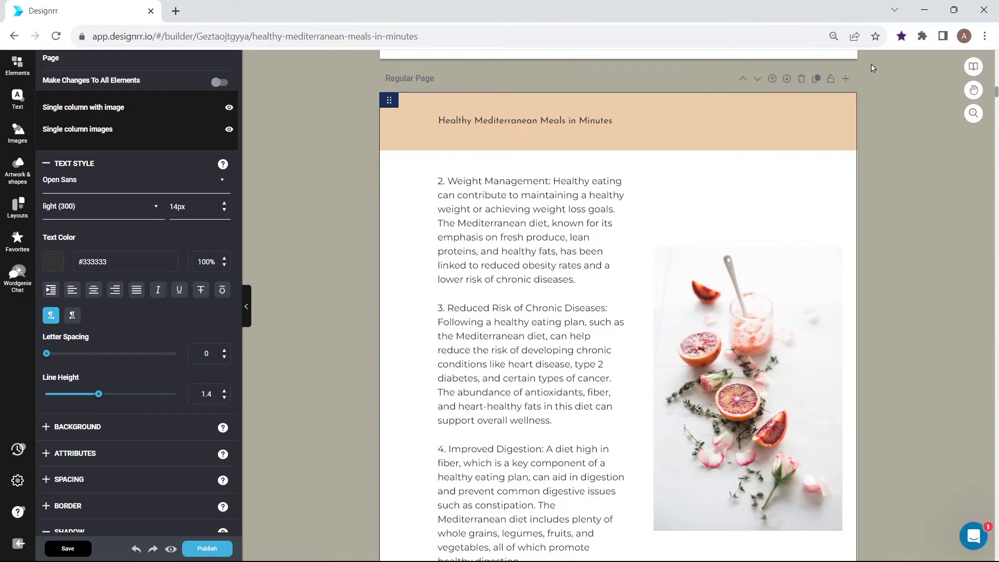
{"action": "left_click", "coordinate": [973, 67]}
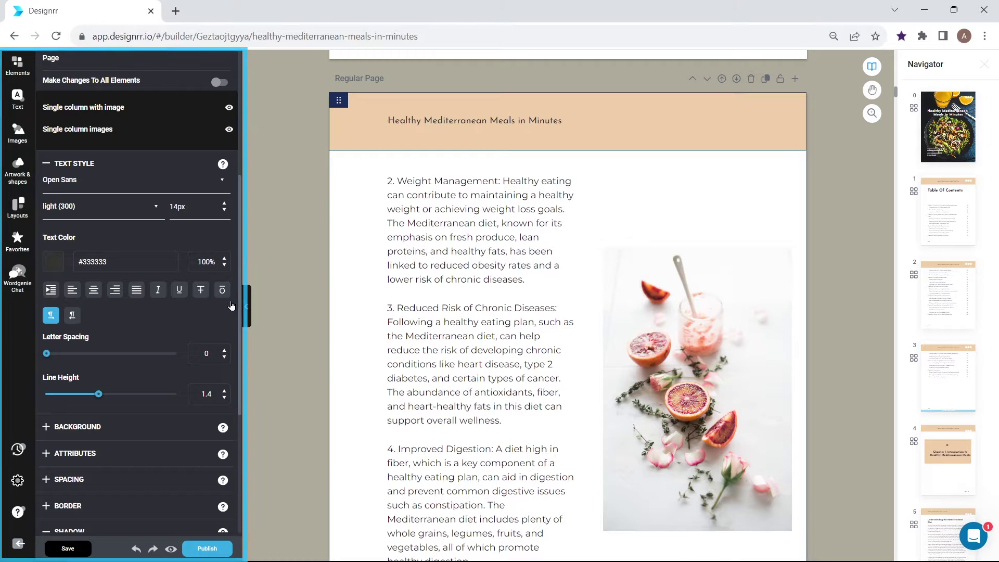
{"action": "left_click", "coordinate": [245, 305]}
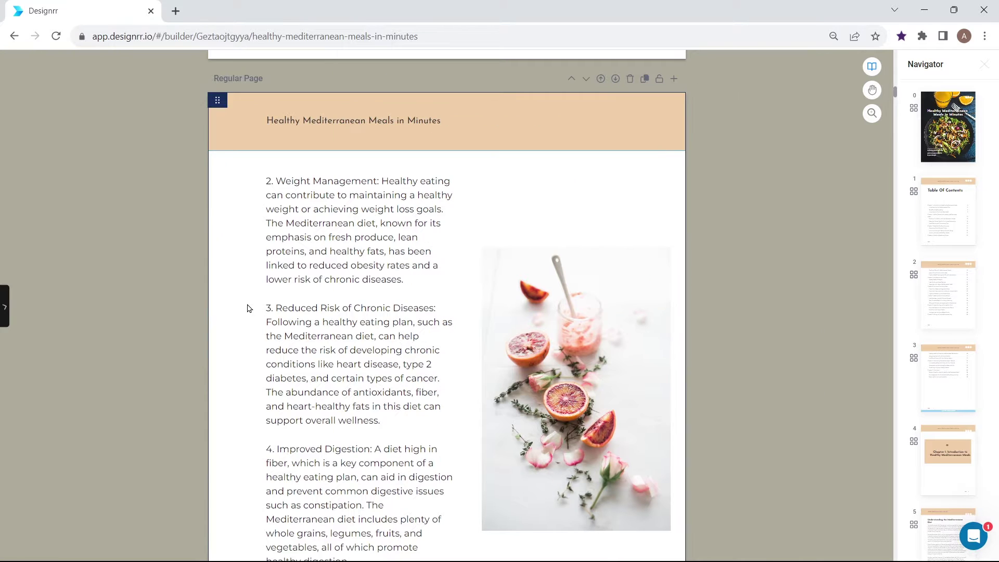
{"action": "left_click", "coordinate": [4, 309]}
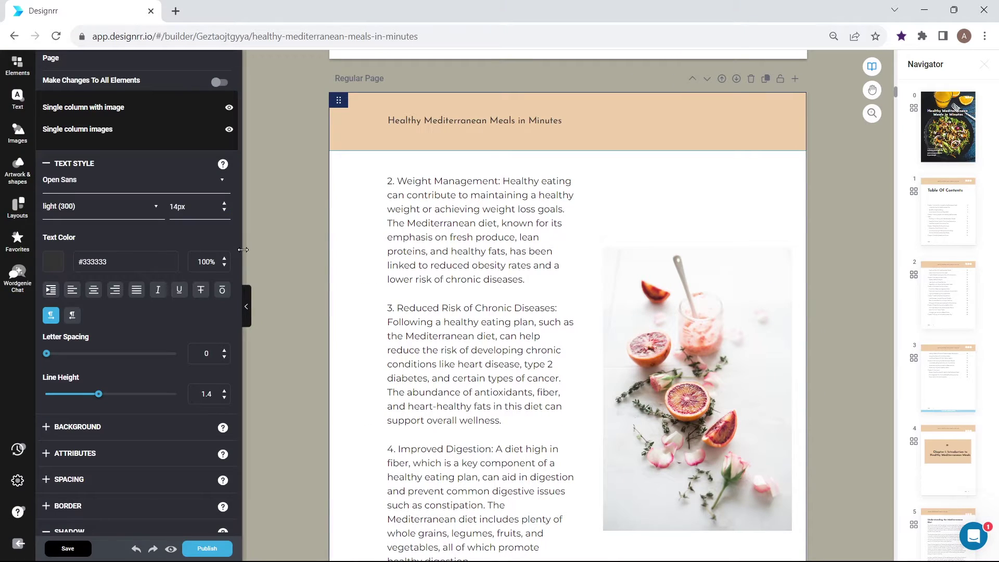
{"action": "left_click_drag", "start_coordinate": [254, 253], "coordinate": [223, 266]}
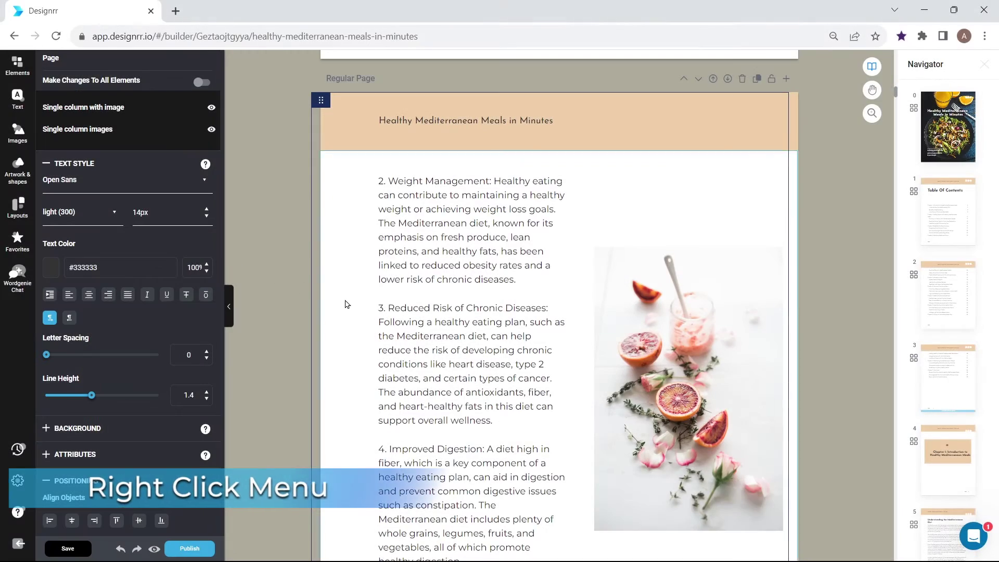
Split the Weight Management paragraph before 'The Mediterranean diet', then merge it back
{"action": "right_click", "coordinate": [353, 345]}
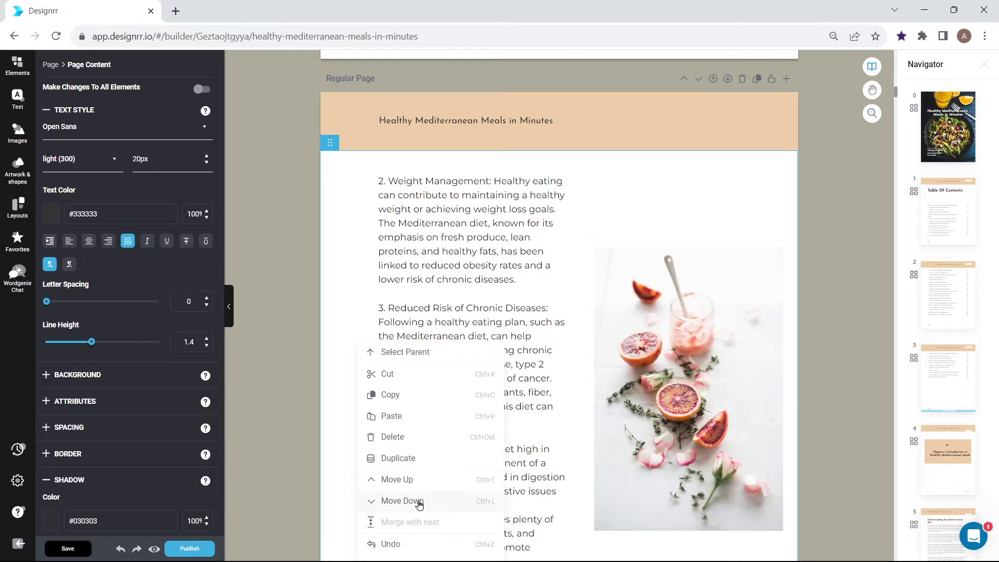
{"action": "left_click", "coordinate": [469, 265]}
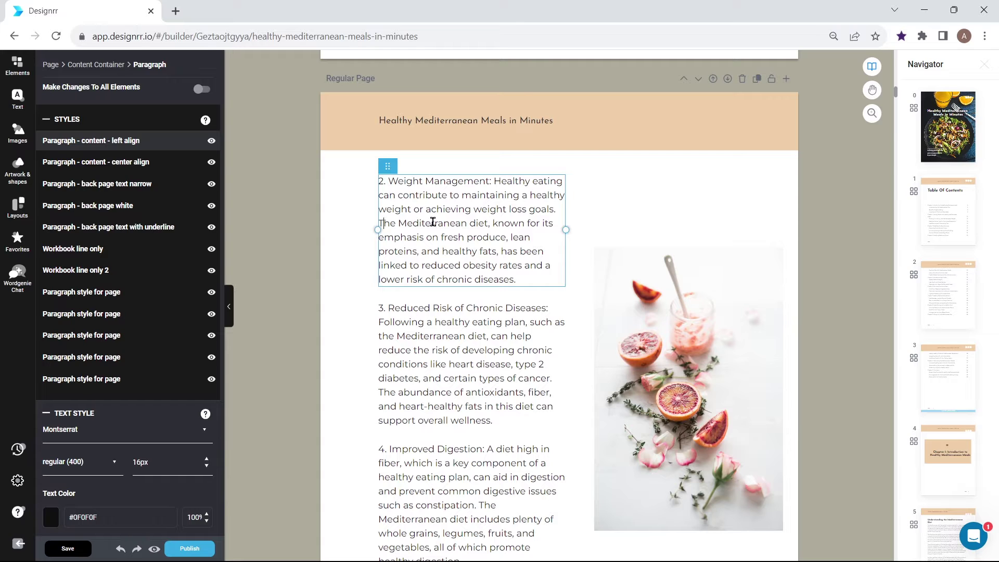
{"action": "key", "text": "Return"}
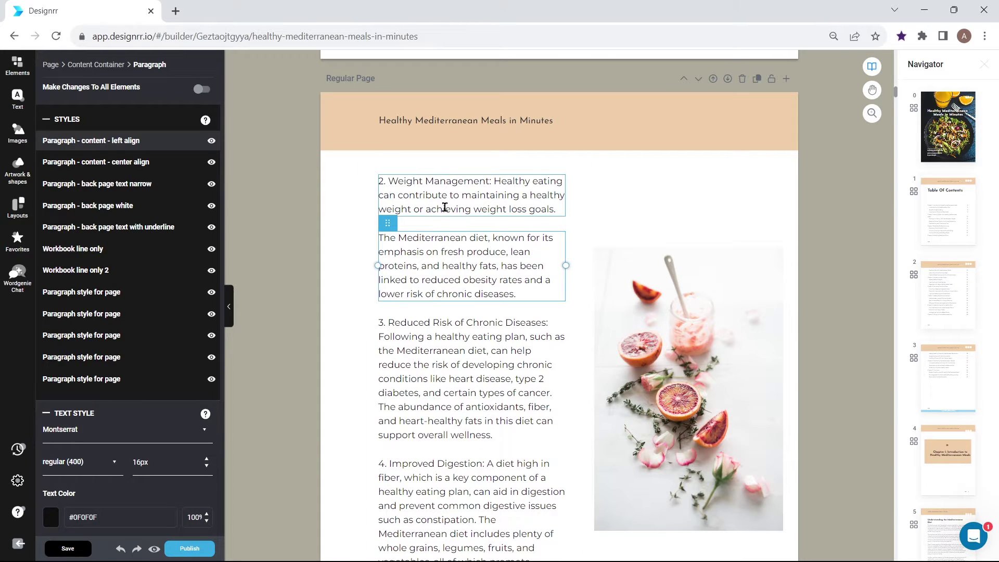
{"action": "right_click", "coordinate": [445, 208]}
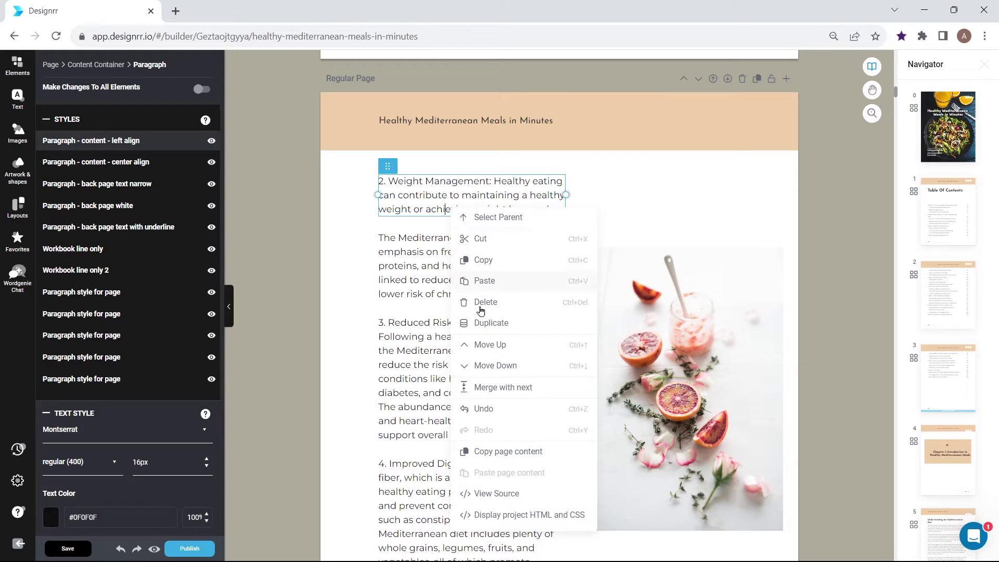
{"action": "left_click", "coordinate": [484, 387]}
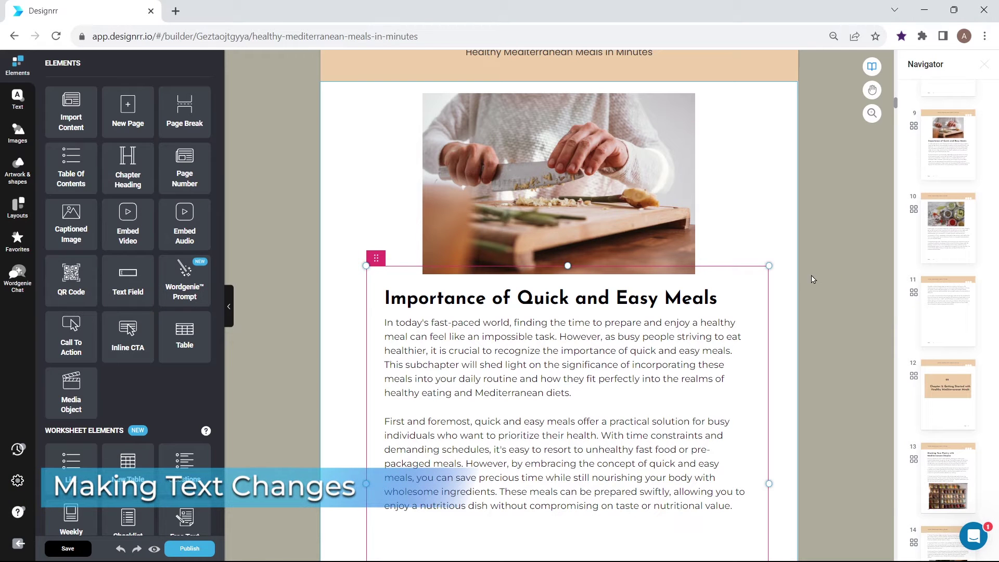
Add 'Add new text.' to the opening paragraph, try italic, and select the heading
{"action": "left_click", "coordinate": [589, 392]}
{"action": "type", "text": "Add new text."}
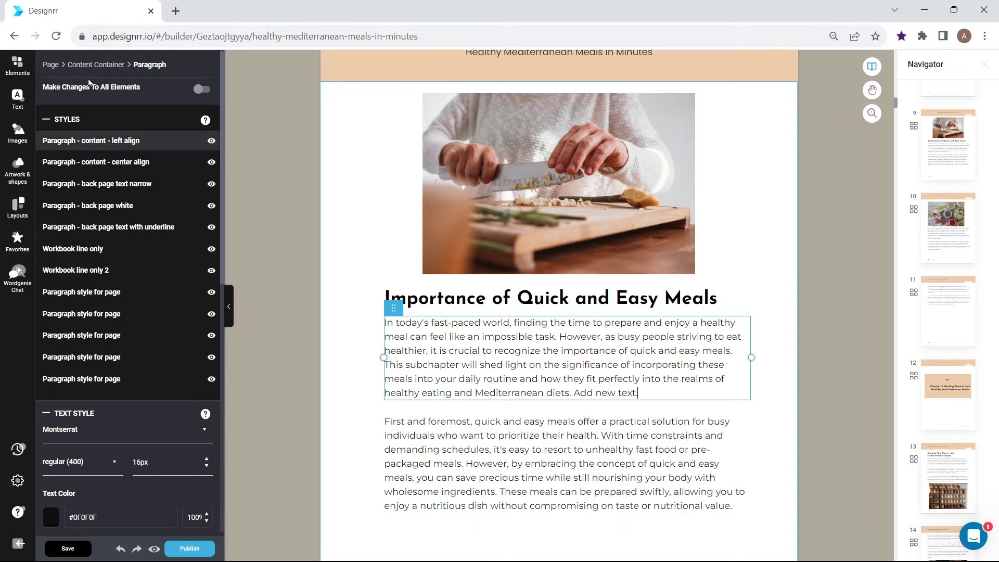
{"action": "left_click", "coordinate": [47, 118]}
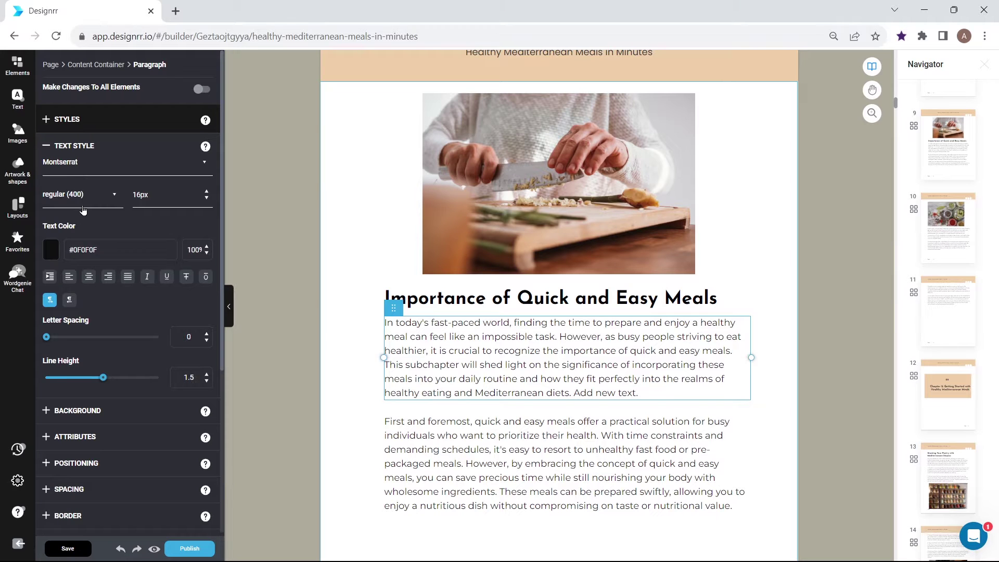
{"action": "left_click", "coordinate": [148, 278]}
{"action": "left_click", "coordinate": [451, 301]}
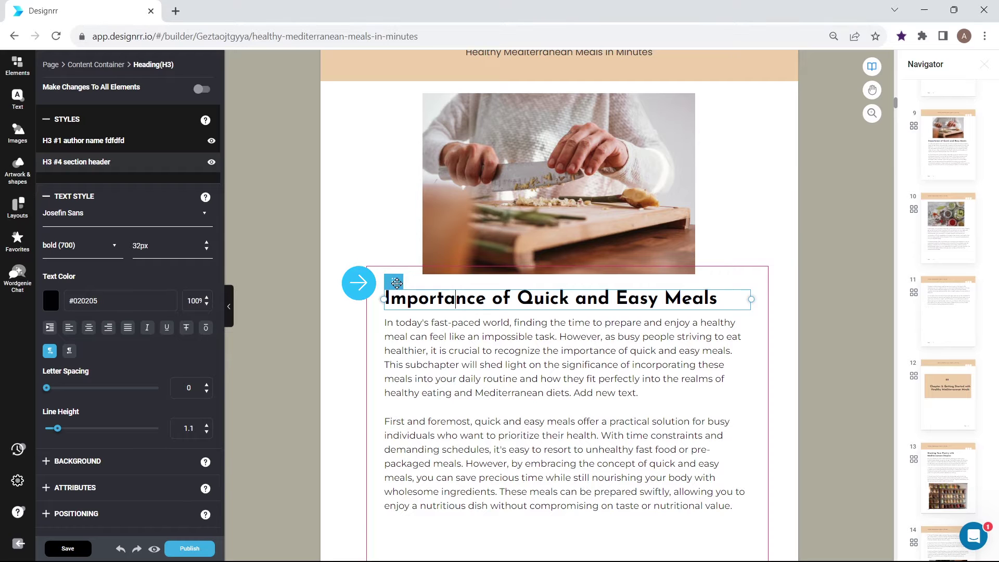
{"action": "mouse_move", "coordinate": [393, 281]}
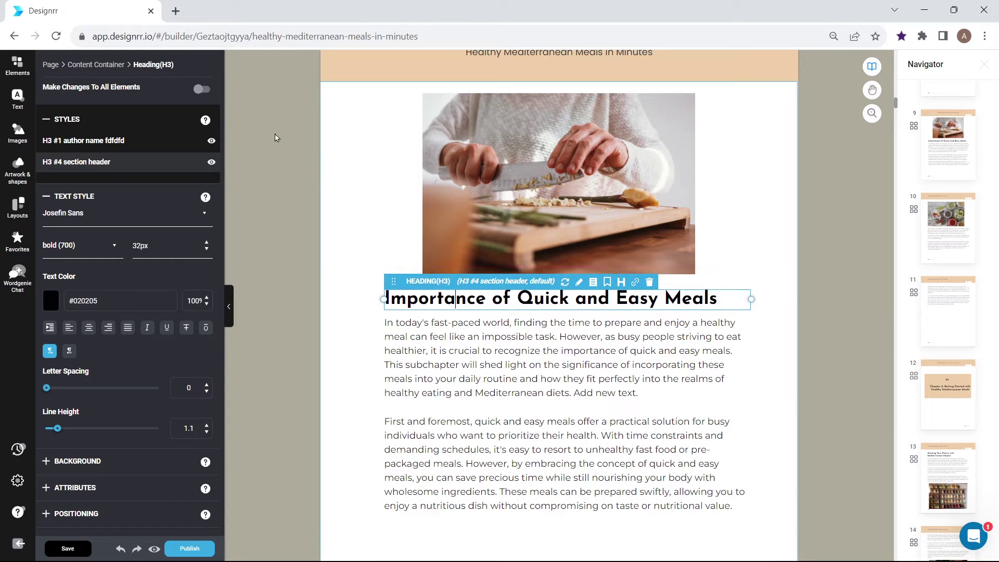
Set all matching headings to DM Serif Display, then jump to the spice jars page
{"action": "left_click", "coordinate": [202, 90]}
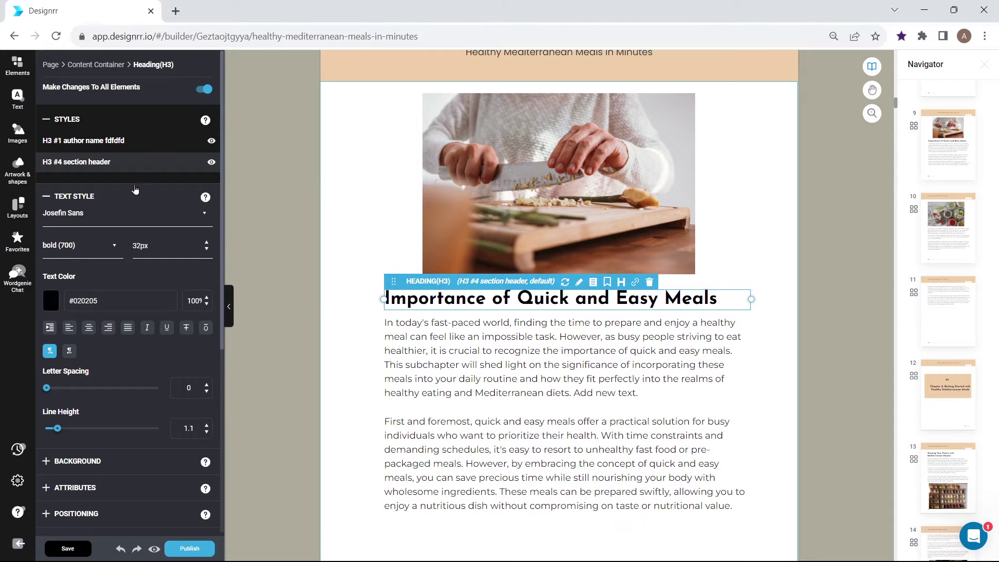
{"action": "left_click", "coordinate": [113, 216]}
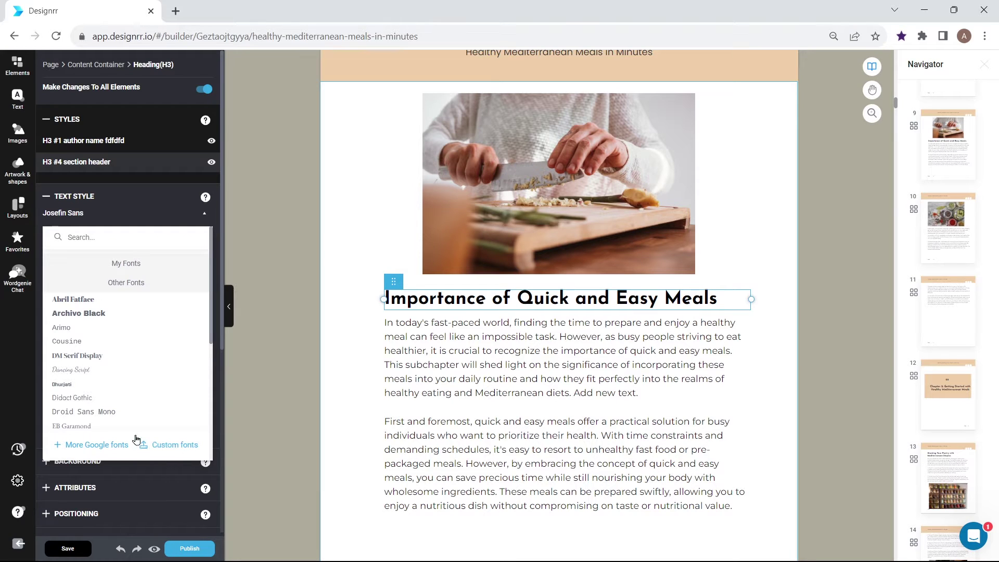
{"action": "left_click", "coordinate": [94, 358]}
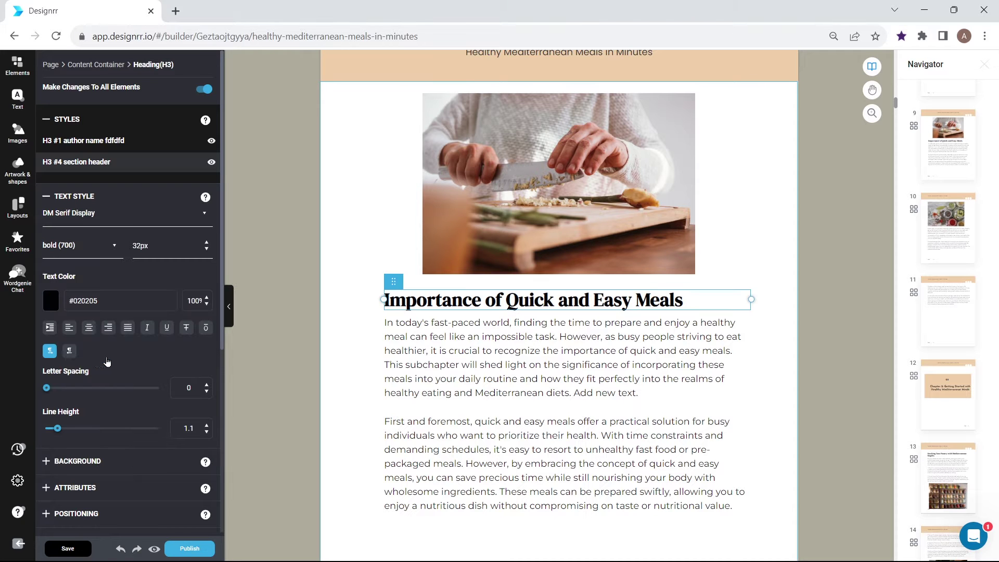
{"action": "left_click", "coordinate": [954, 478]}
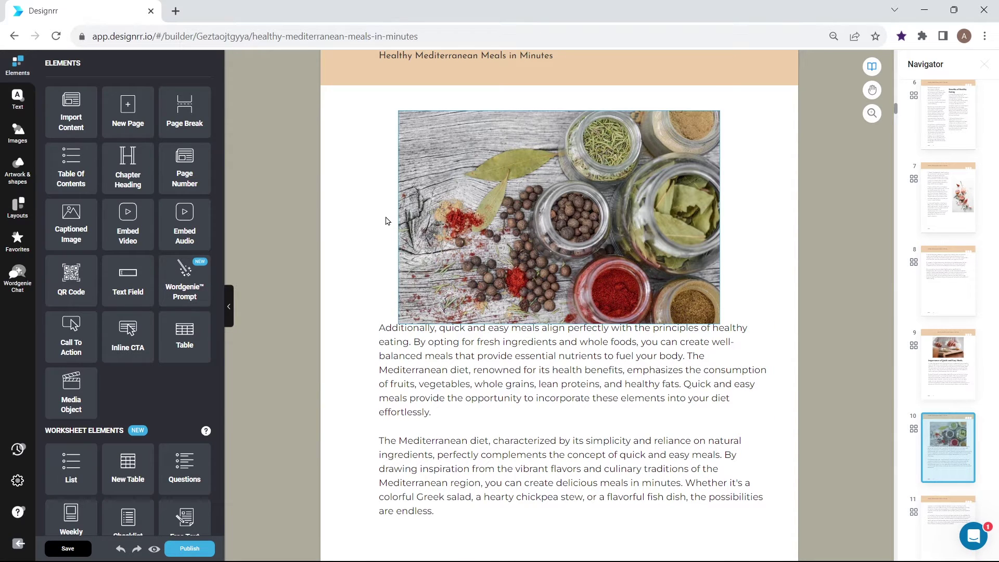
Give the spice jars photo a bottom padding of 16 in its Spacing options
{"action": "left_click", "coordinate": [411, 194]}
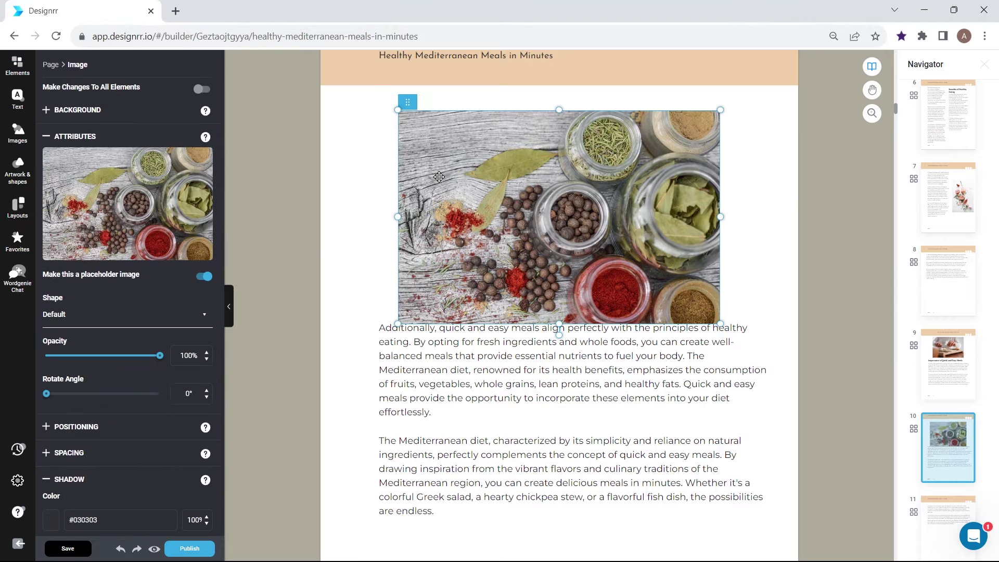
{"action": "left_click", "coordinate": [79, 453]}
{"action": "scroll", "coordinate": [99, 422], "scroll_direction": "down", "scroll_amount": 3}
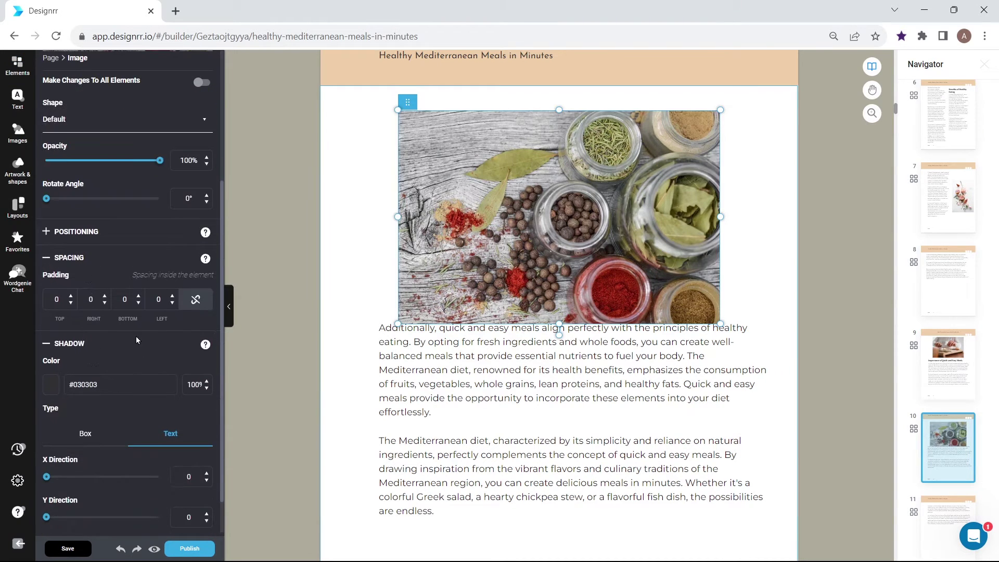
{"action": "left_click", "coordinate": [138, 297]}
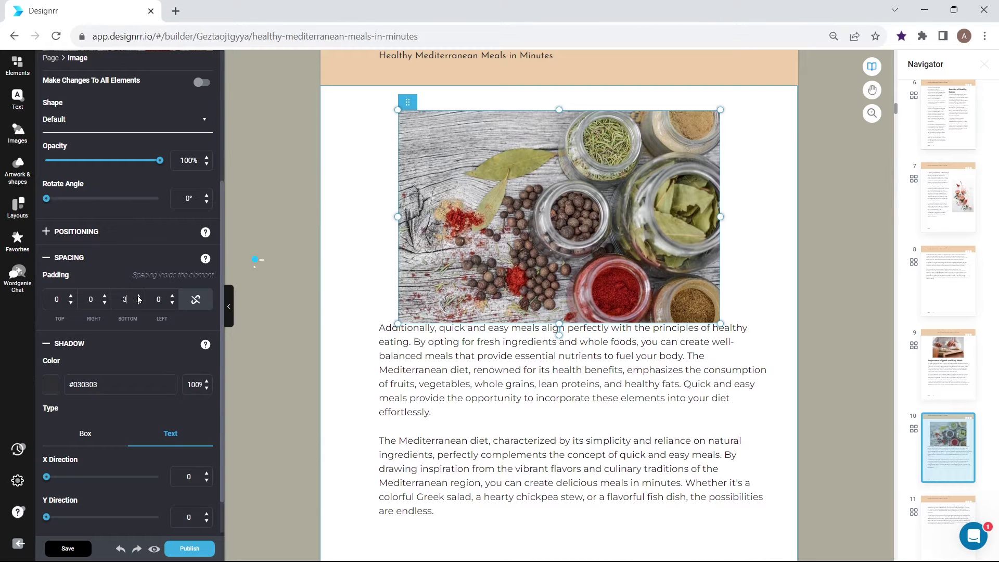
{"action": "left_click", "coordinate": [138, 296]}
{"action": "left_click", "coordinate": [139, 297]}
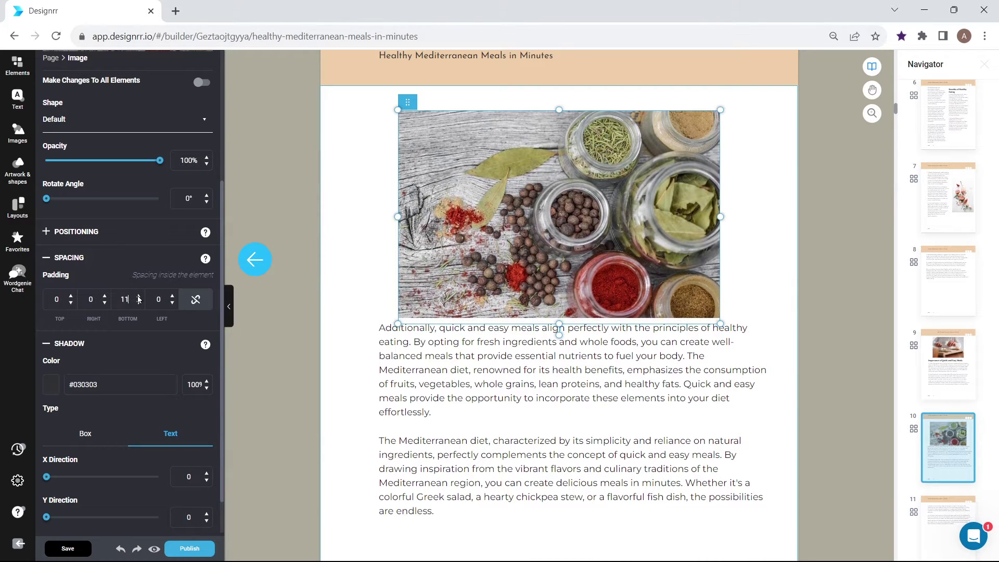
{"action": "left_click", "coordinate": [139, 296]}
{"action": "left_click", "coordinate": [138, 296]}
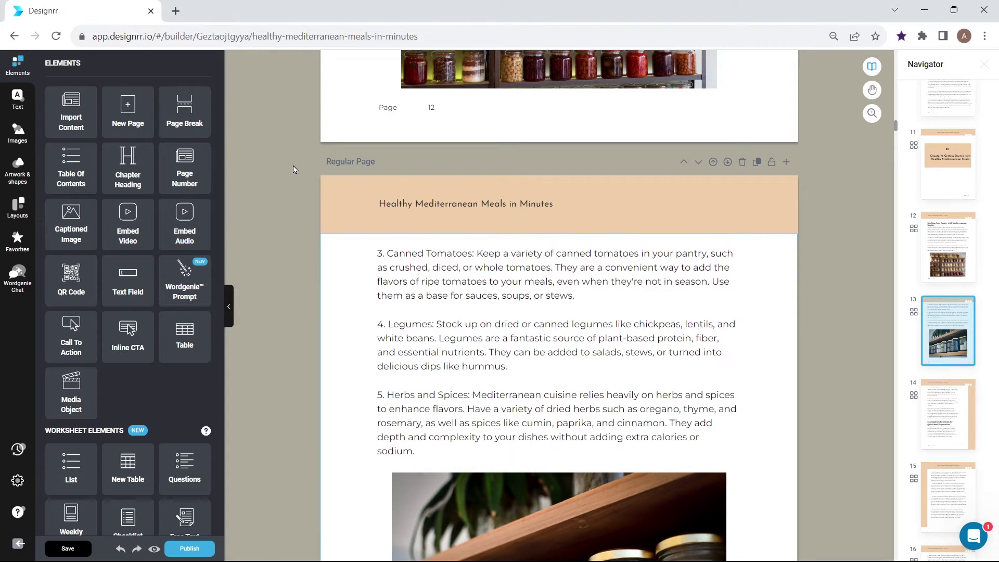
Switch the project's headers and footers off and back on, then select the header text
{"action": "left_click", "coordinate": [18, 480]}
{"action": "left_click", "coordinate": [97, 367]}
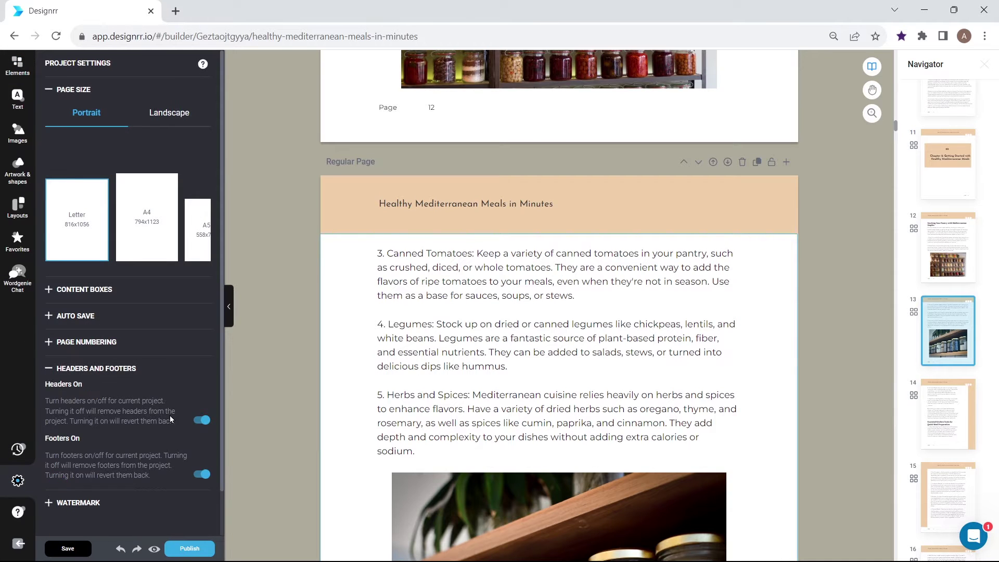
{"action": "left_click", "coordinate": [202, 475]}
{"action": "left_click", "coordinate": [202, 421]}
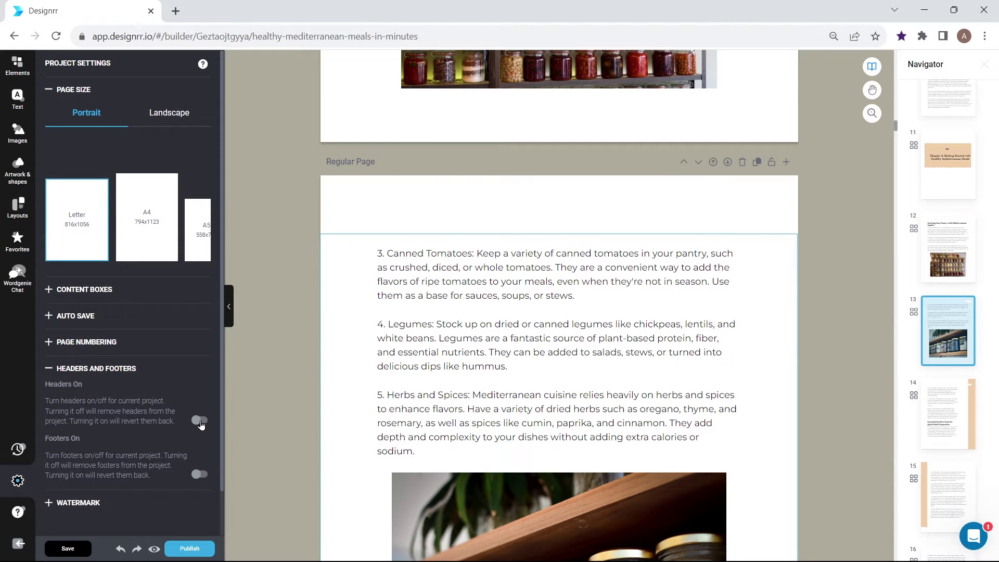
{"action": "left_click", "coordinate": [201, 422]}
{"action": "left_click", "coordinate": [200, 474]}
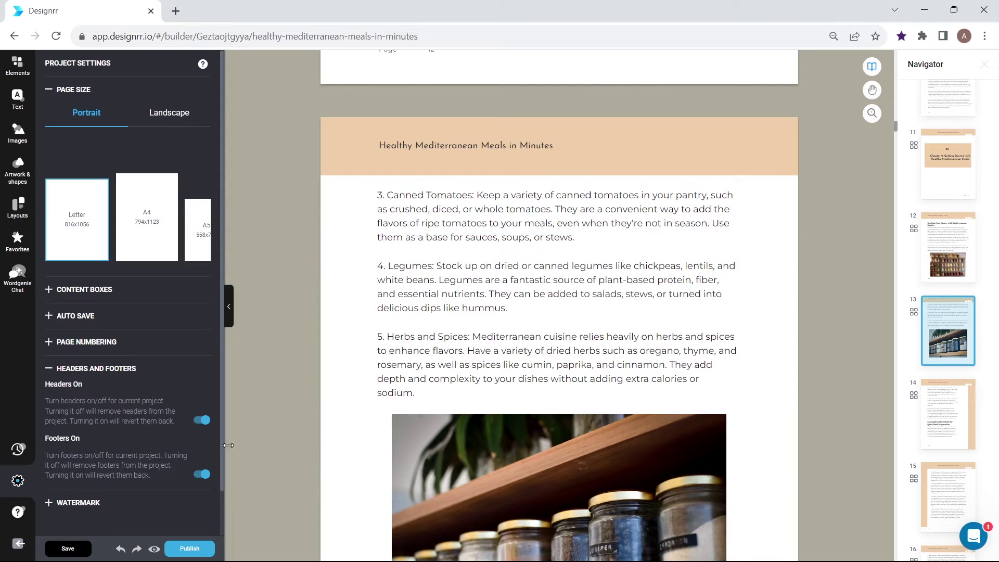
{"action": "scroll", "coordinate": [277, 382], "scroll_direction": "up", "scroll_amount": 2}
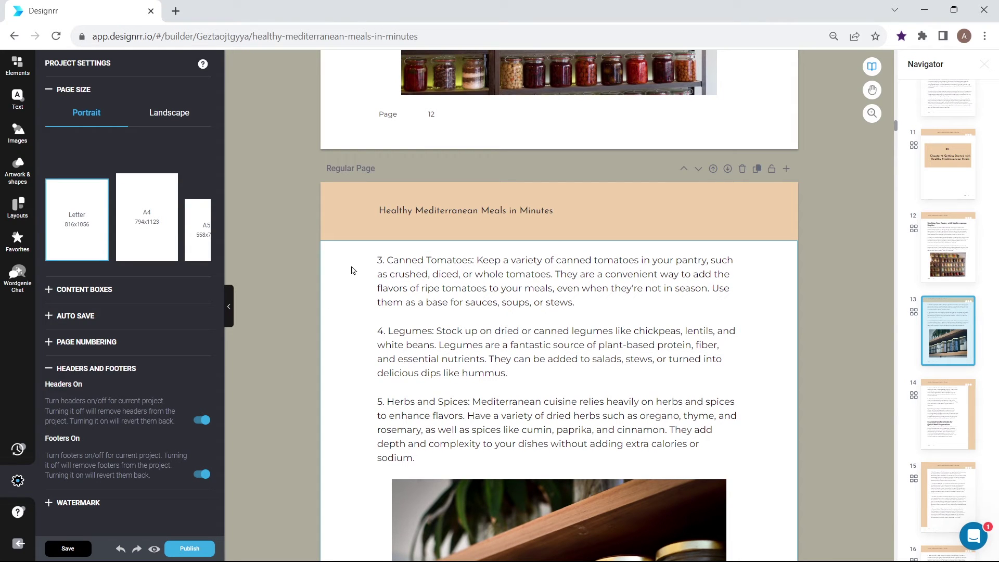
{"action": "mouse_move", "coordinate": [559, 146]}
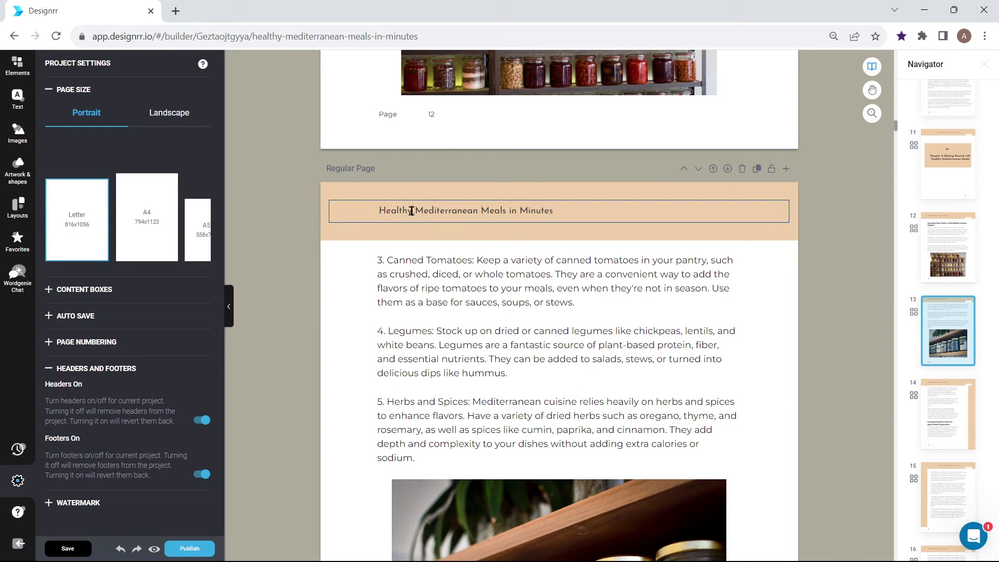
{"action": "left_click", "coordinate": [411, 211]}
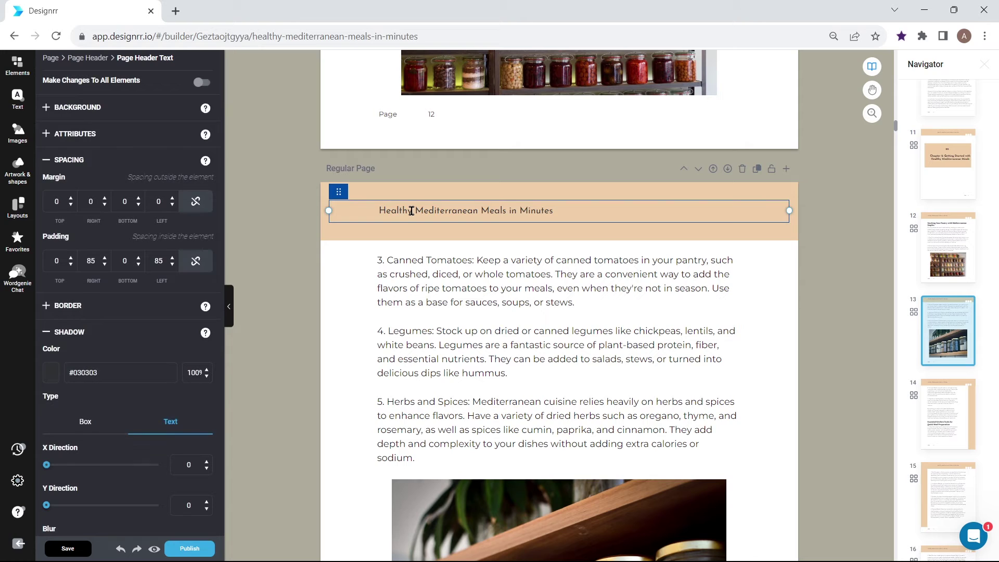
Delete 'Healthy' from all page headers so they read 'Mediterranean Meals in Minutes'
{"action": "left_click", "coordinate": [201, 82]}
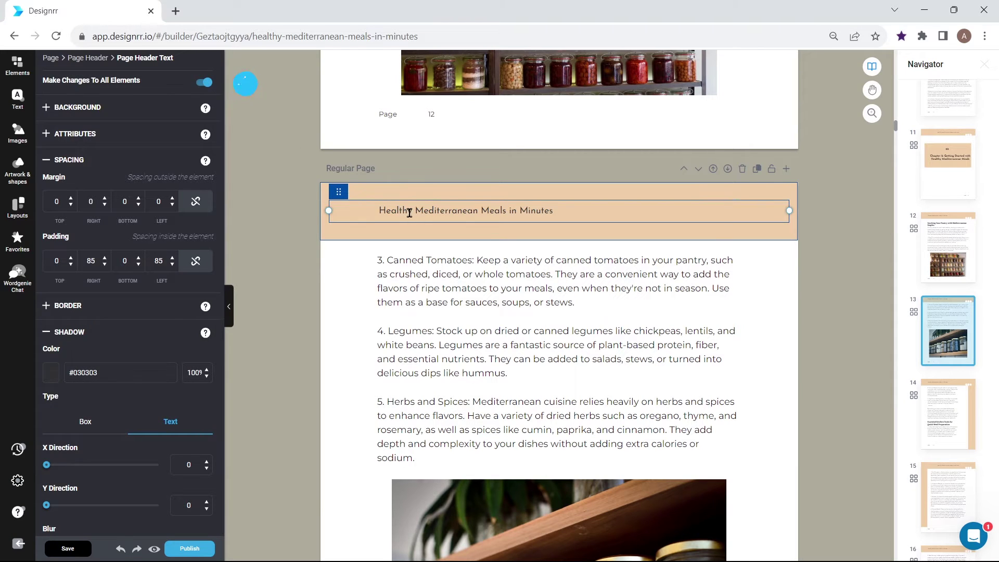
{"action": "left_click_drag", "start_coordinate": [414, 211], "coordinate": [360, 211]}
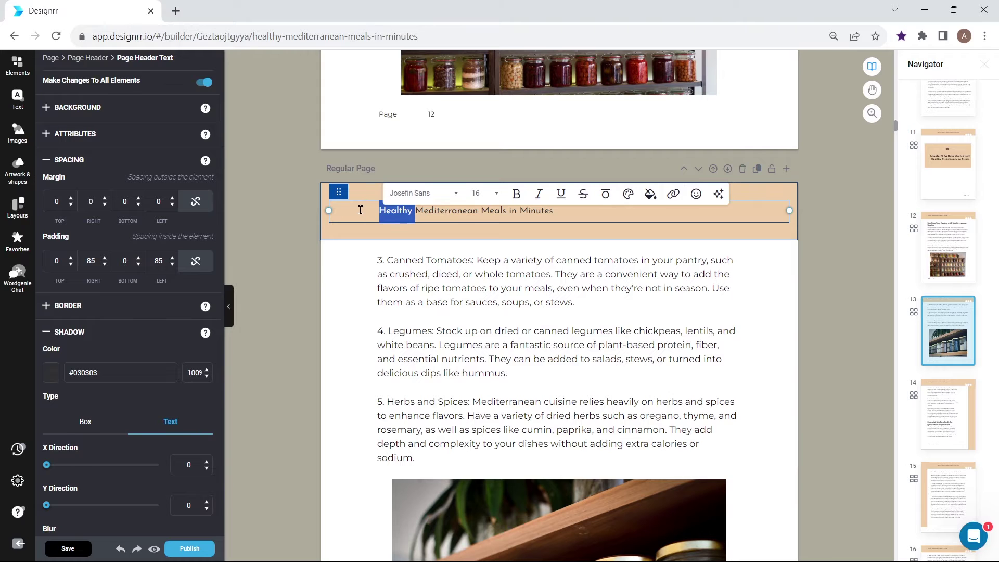
{"action": "key", "text": "Delete"}
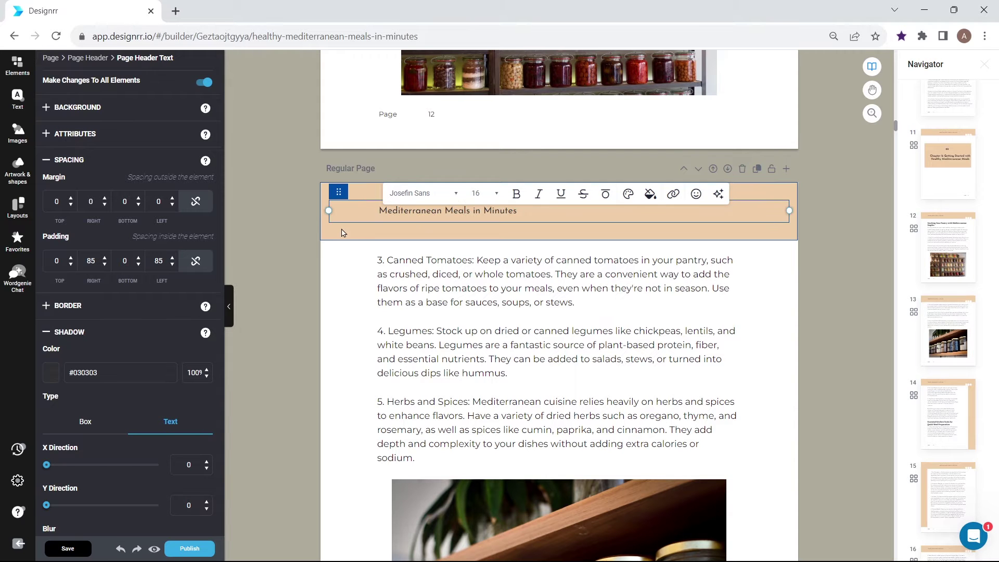
{"action": "left_click", "coordinate": [339, 270]}
{"action": "scroll", "coordinate": [339, 269], "scroll_direction": "down", "scroll_amount": 5}
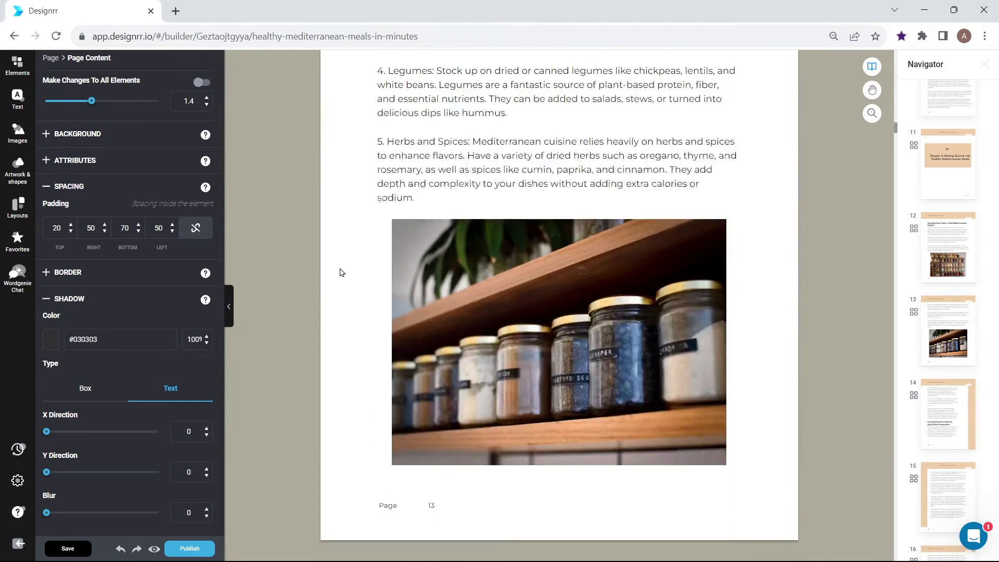
{"action": "scroll", "coordinate": [339, 270], "scroll_direction": "down", "scroll_amount": 5}
{"action": "scroll", "coordinate": [340, 270], "scroll_direction": "down", "scroll_amount": 3}
{"action": "scroll", "coordinate": [340, 272], "scroll_direction": "down", "scroll_amount": 3}
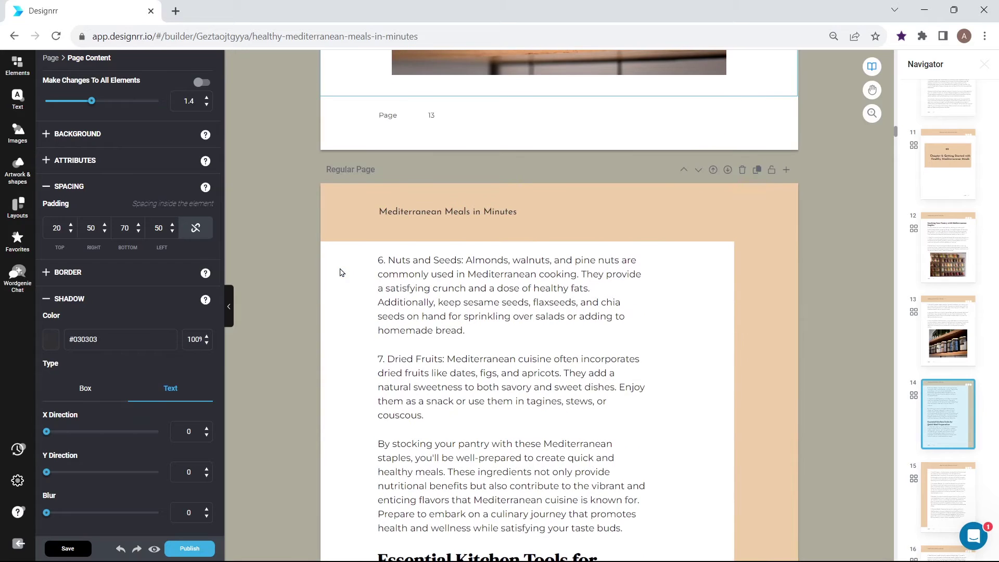
{"action": "scroll", "coordinate": [349, 264], "scroll_direction": "down", "scroll_amount": 3}
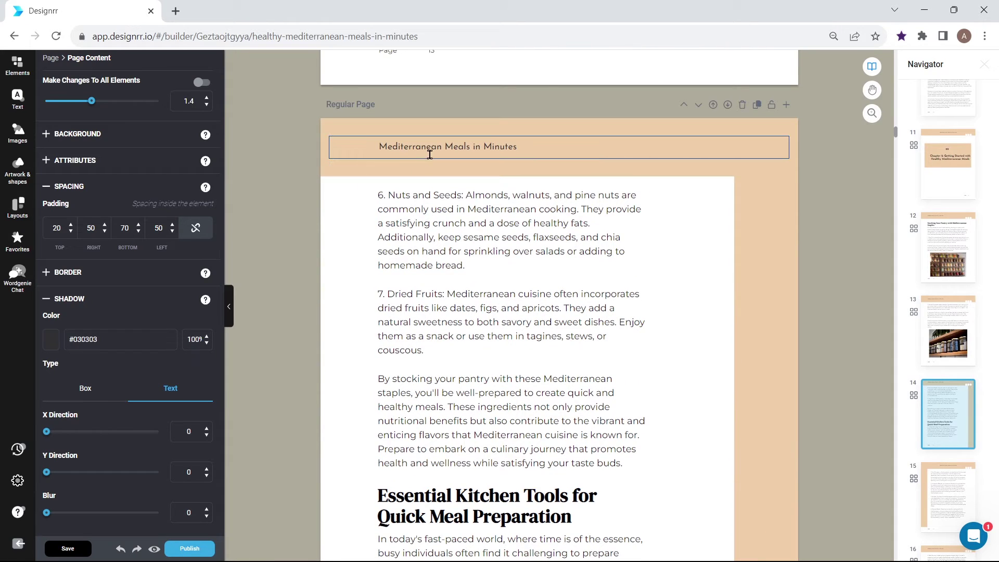
Set the page 14 header text font to Archivo Black
{"action": "left_click", "coordinate": [520, 148]}
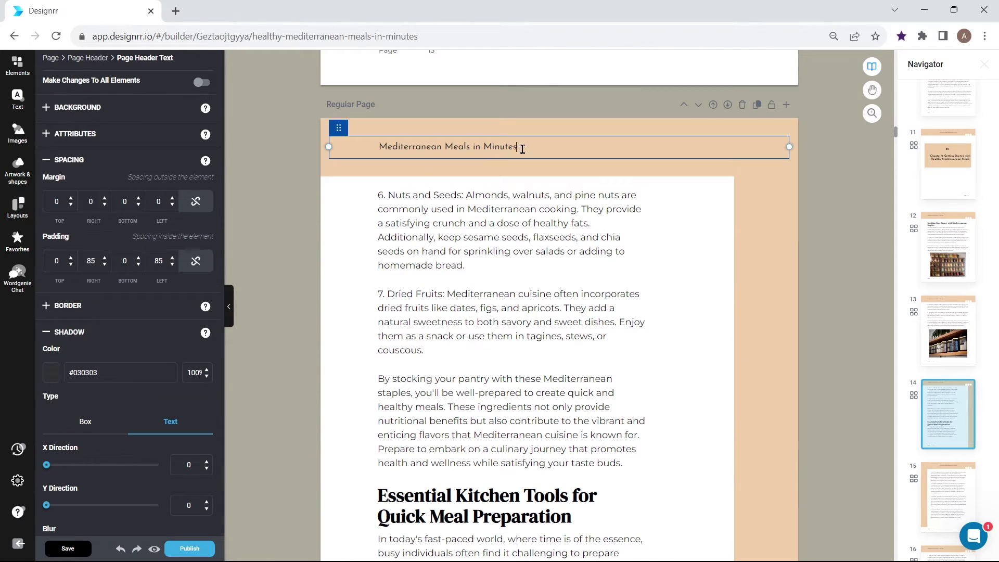
{"action": "left_click_drag", "start_coordinate": [518, 147], "coordinate": [344, 156]}
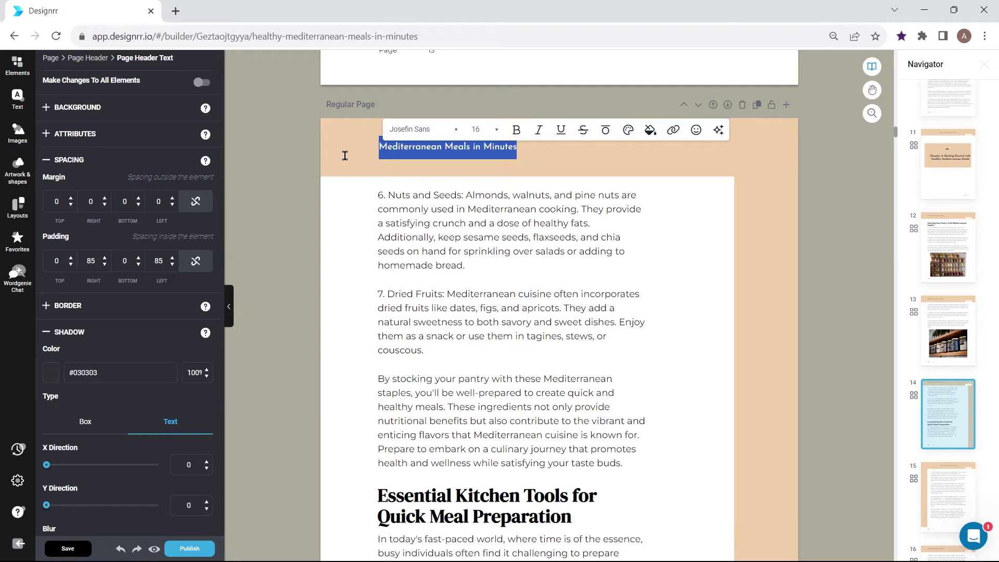
{"action": "left_click", "coordinate": [449, 132]}
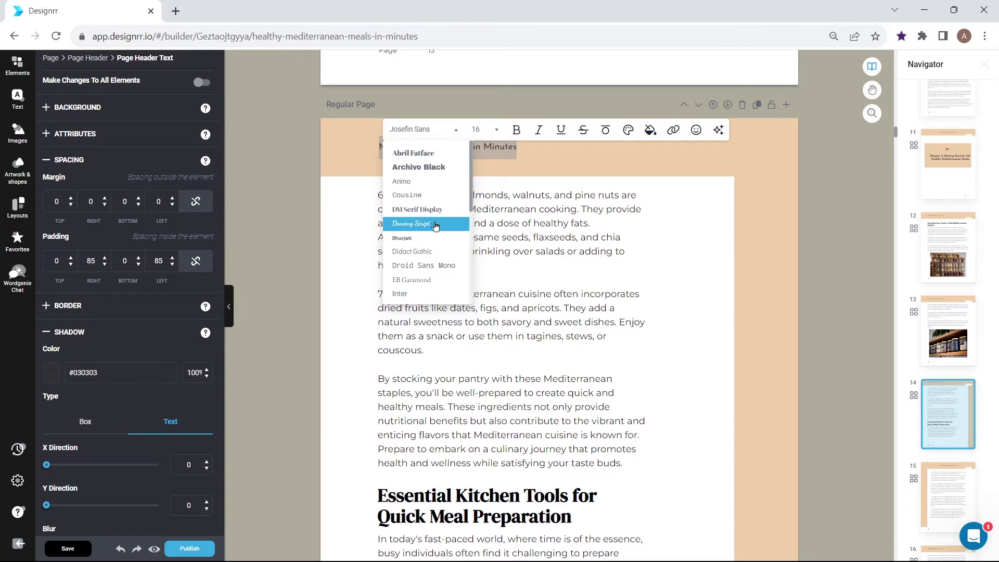
{"action": "left_click", "coordinate": [419, 168]}
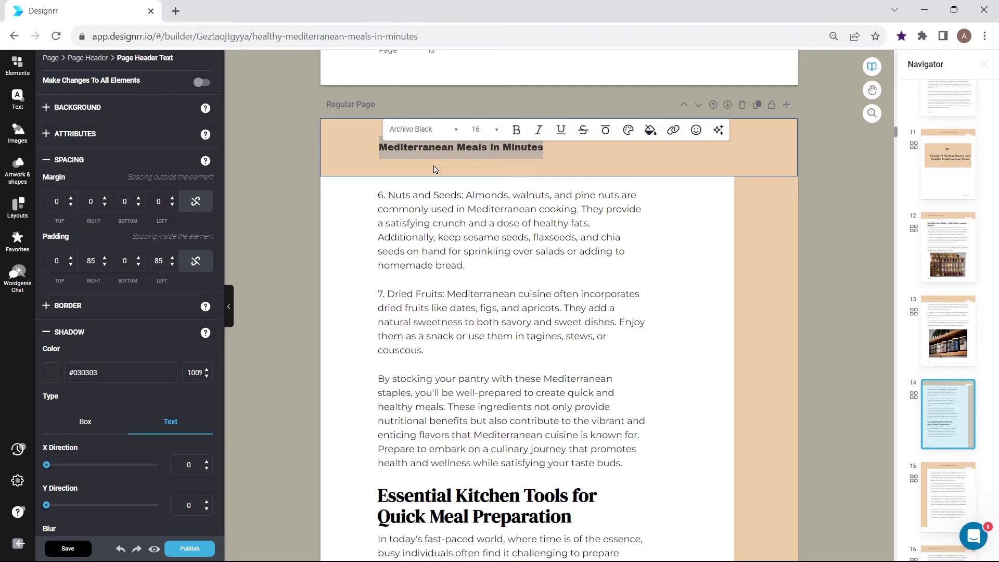
{"action": "left_click", "coordinate": [475, 160]}
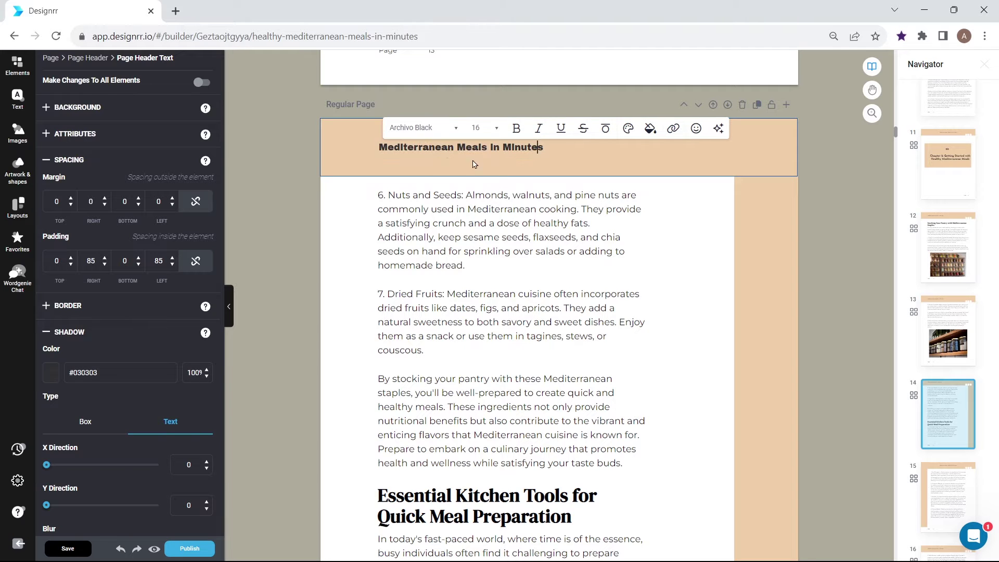
Apply this header text to all page headers, then bring up Project Settings
{"action": "left_click", "coordinate": [328, 126]}
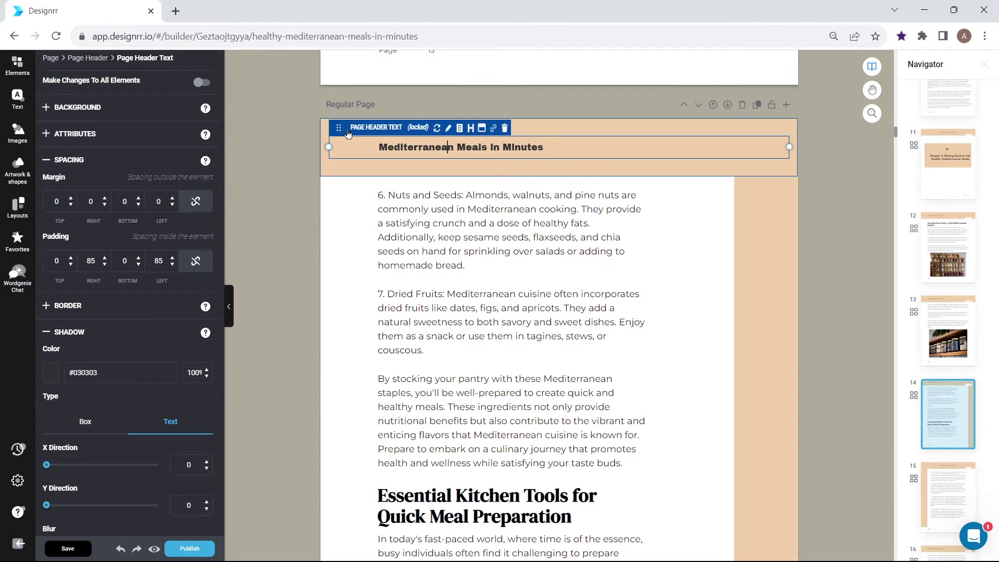
{"action": "mouse_move", "coordinate": [338, 127]}
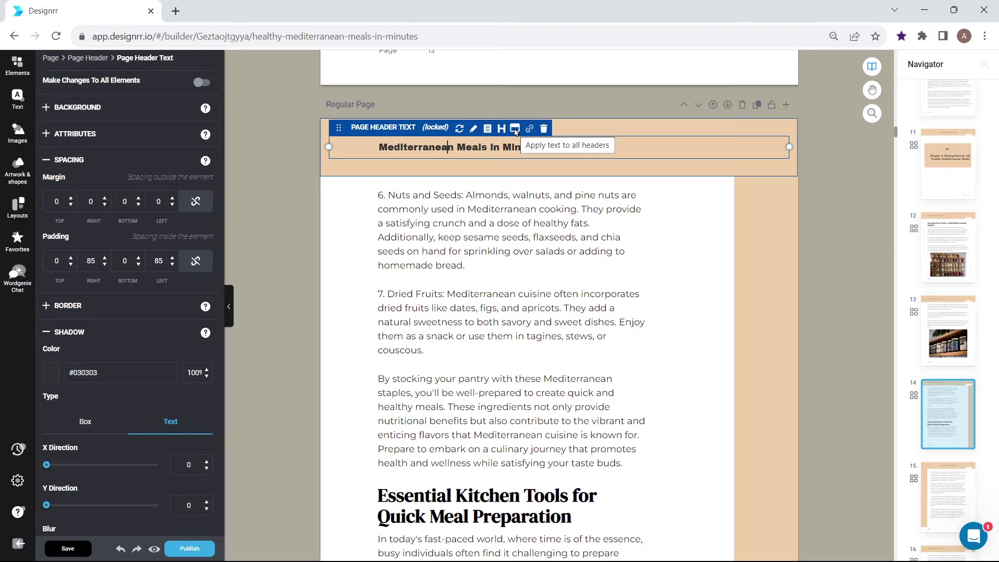
{"action": "left_click", "coordinate": [514, 128]}
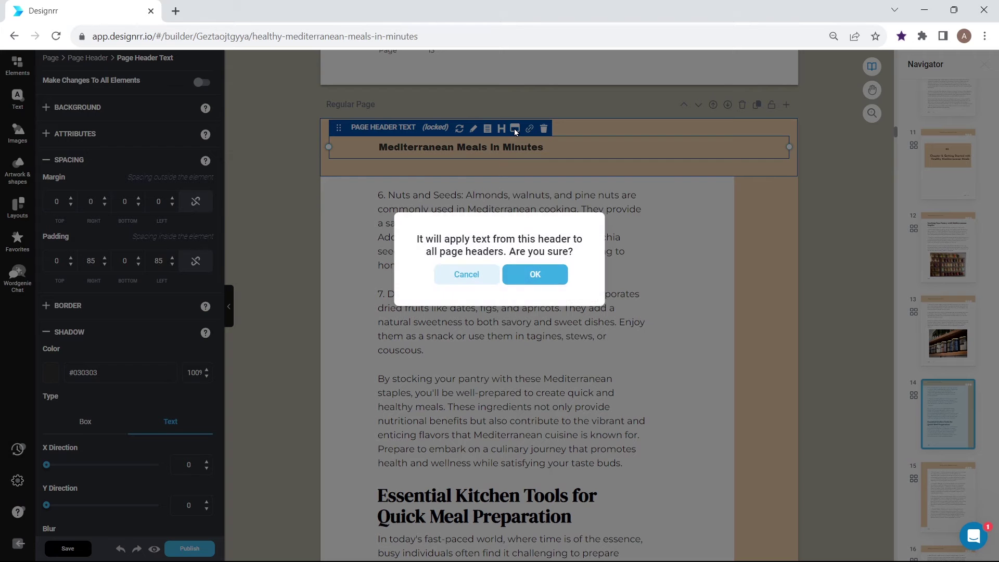
{"action": "left_click", "coordinate": [534, 275]}
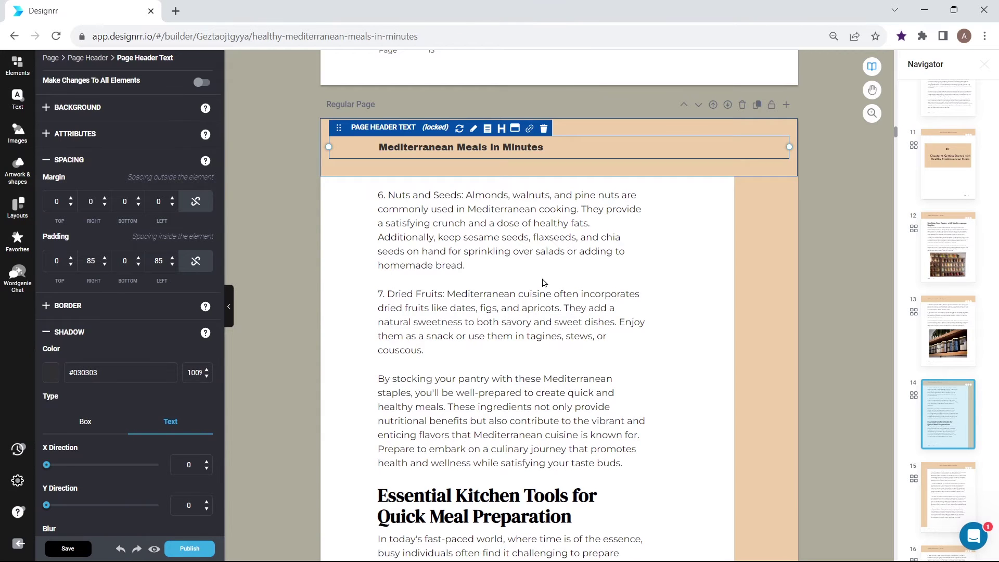
{"action": "scroll", "coordinate": [544, 282], "scroll_direction": "up", "scroll_amount": 5}
{"action": "scroll", "coordinate": [544, 283], "scroll_direction": "up", "scroll_amount": 5}
{"action": "scroll", "coordinate": [544, 283], "scroll_direction": "up", "scroll_amount": 2}
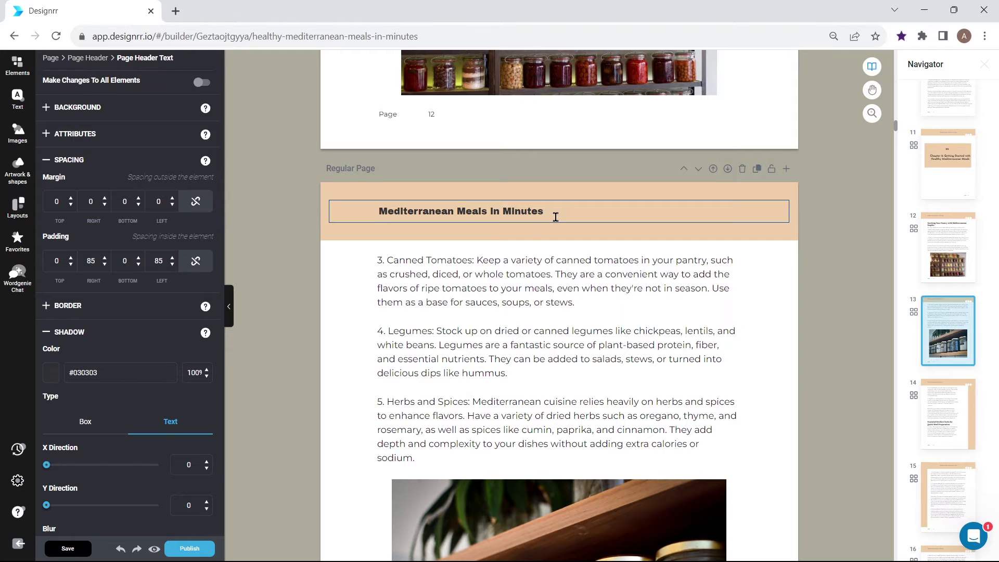
{"action": "left_click", "coordinate": [358, 328]}
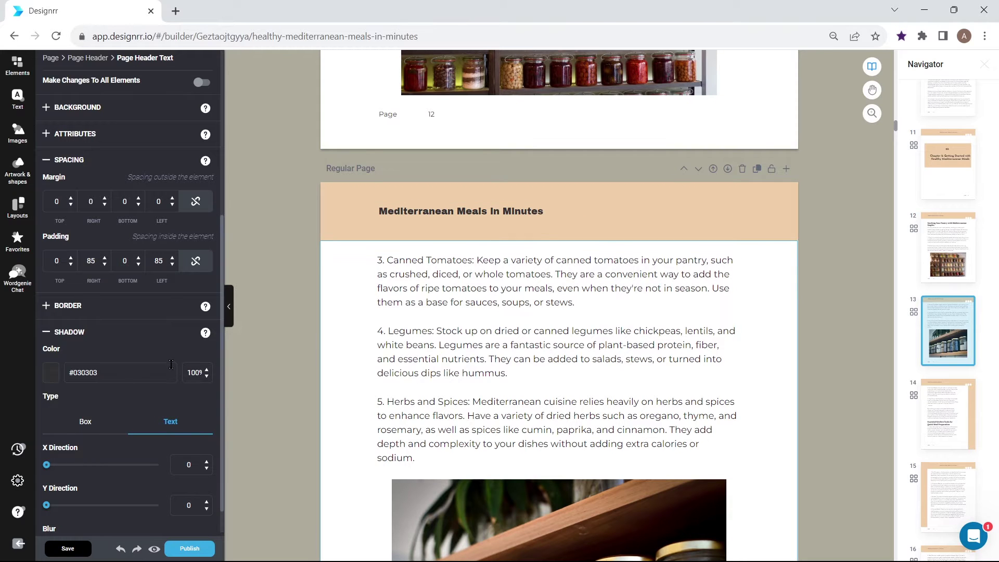
{"action": "left_click", "coordinate": [18, 482]}
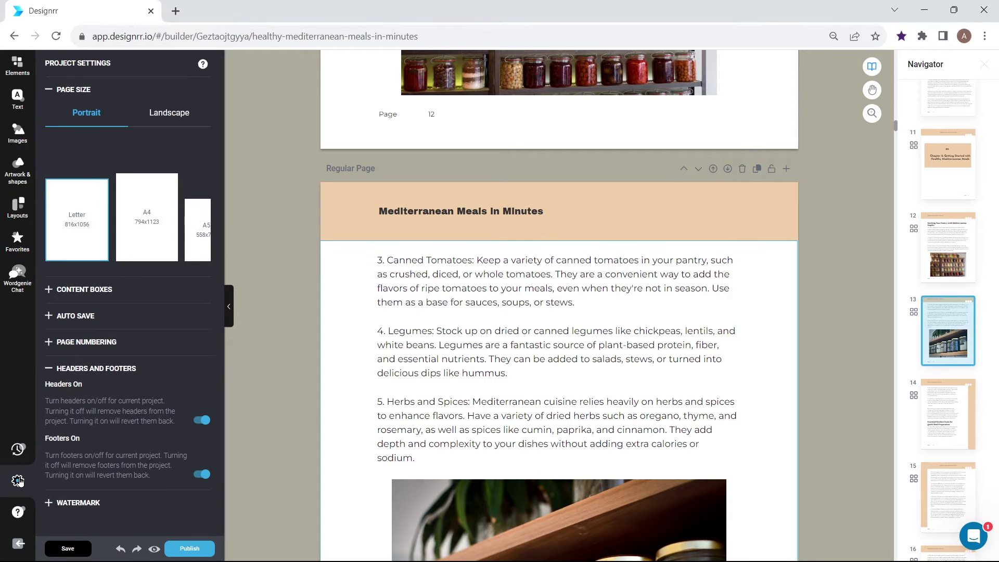
{"action": "scroll", "coordinate": [87, 424], "scroll_direction": "down", "scroll_amount": 1}
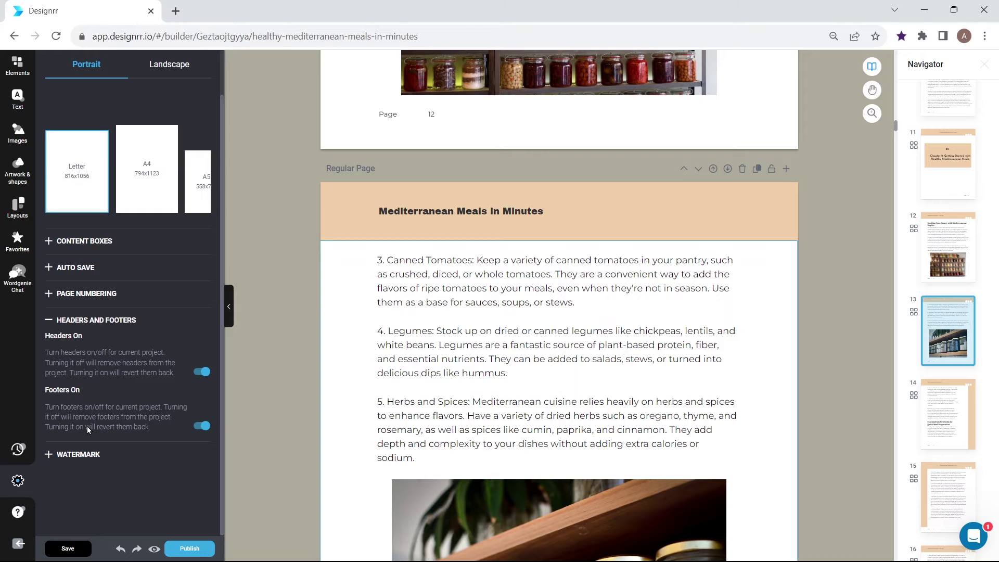
Change the Page Numbering Label to PAGE and check it on the page
{"action": "left_click", "coordinate": [49, 293]}
{"action": "left_click", "coordinate": [83, 349]}
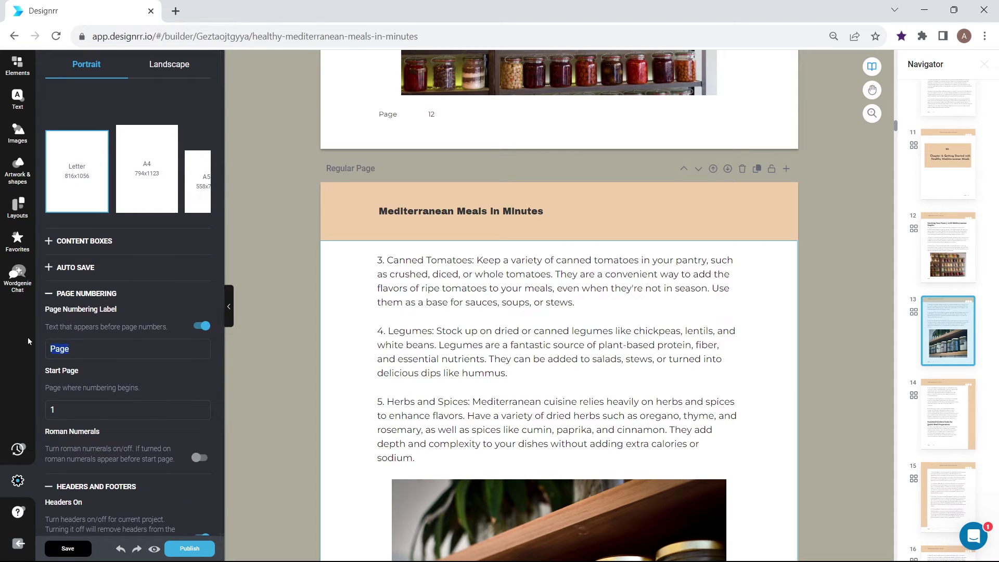
{"action": "type", "text": "PAGE"}
{"action": "left_click", "coordinate": [388, 115]}
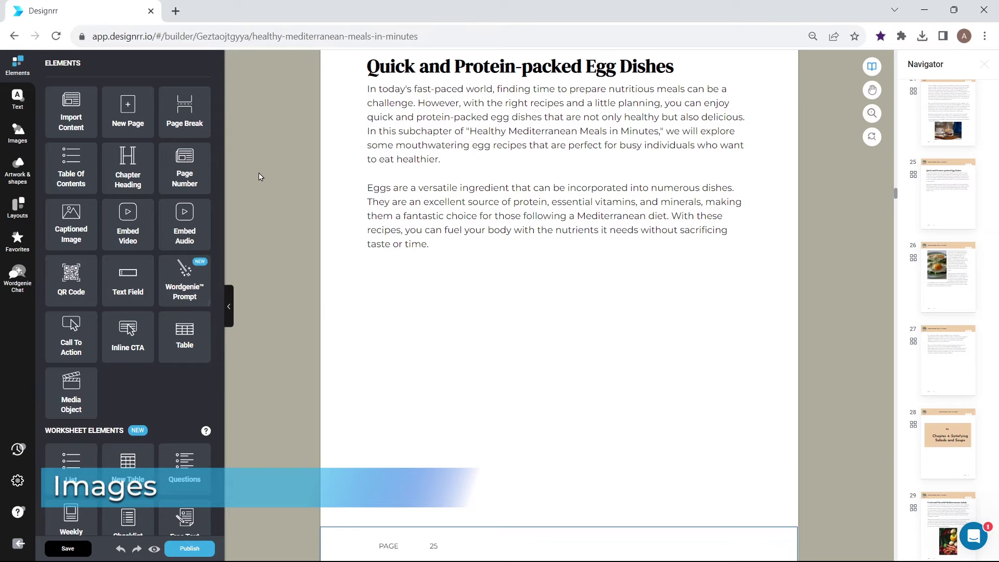
{"action": "left_click", "coordinate": [17, 134]}
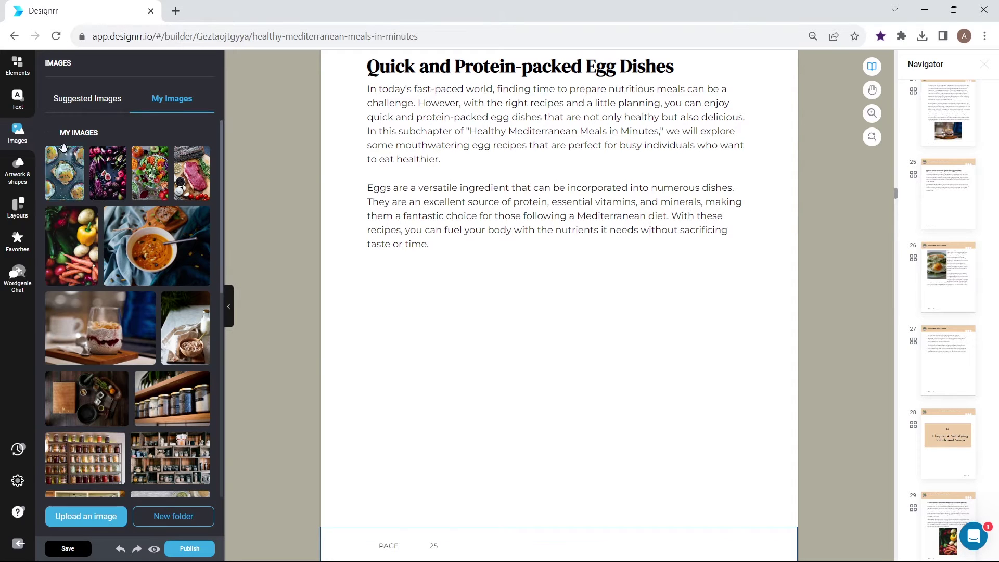
Filter suggested 'eggs' stock images to horizontal and drag the fried-eggs photo onto the page
{"action": "left_click", "coordinate": [82, 102]}
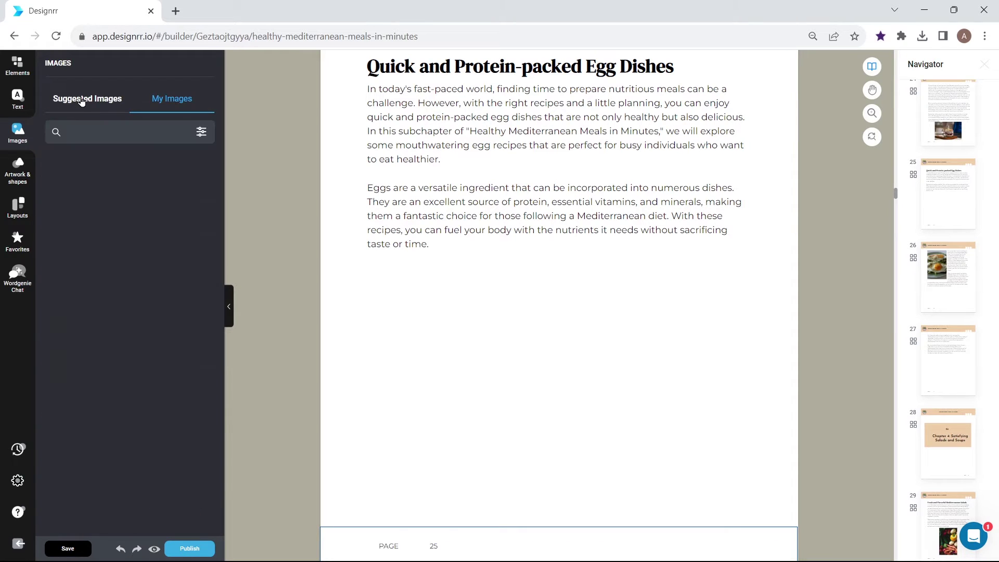
{"action": "left_click", "coordinate": [80, 131]}
{"action": "type", "text": "eggs"}
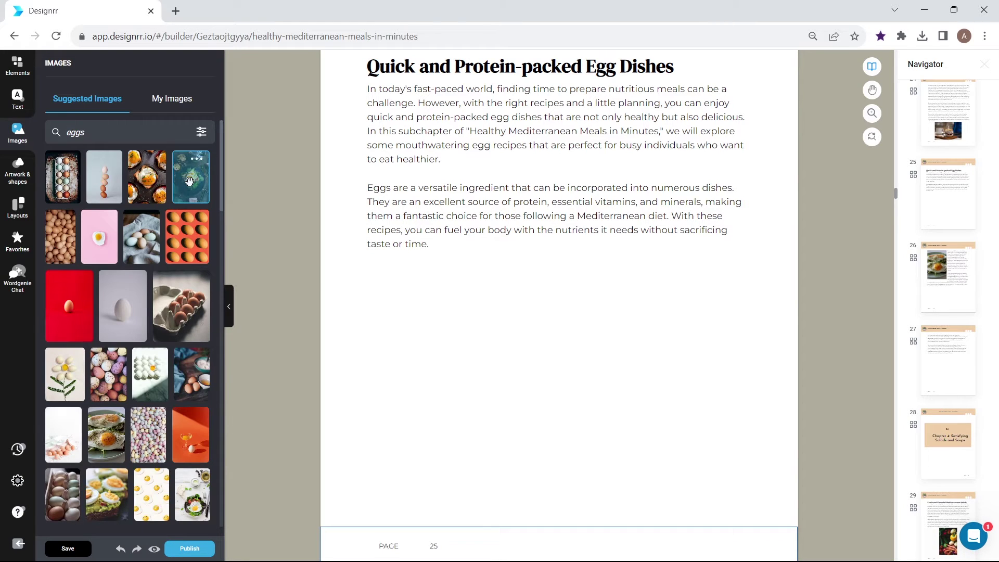
{"action": "mouse_move", "coordinate": [187, 237]}
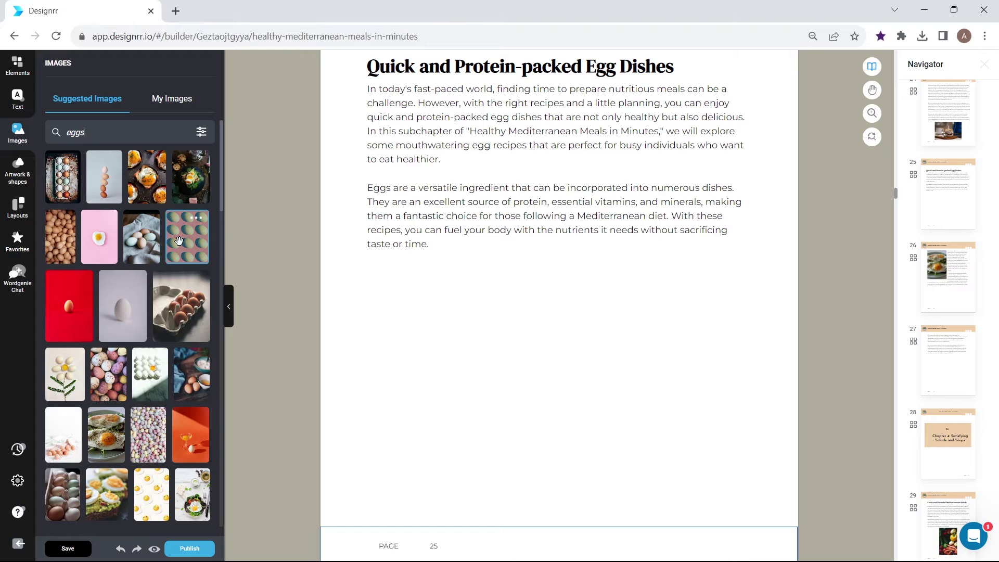
{"action": "left_click", "coordinate": [201, 132]}
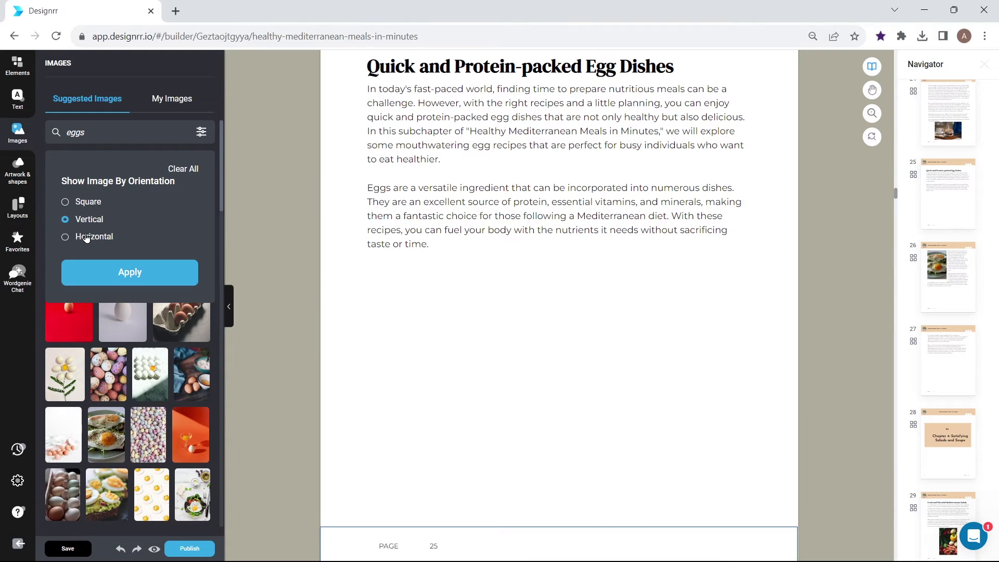
{"action": "left_click", "coordinate": [102, 272]}
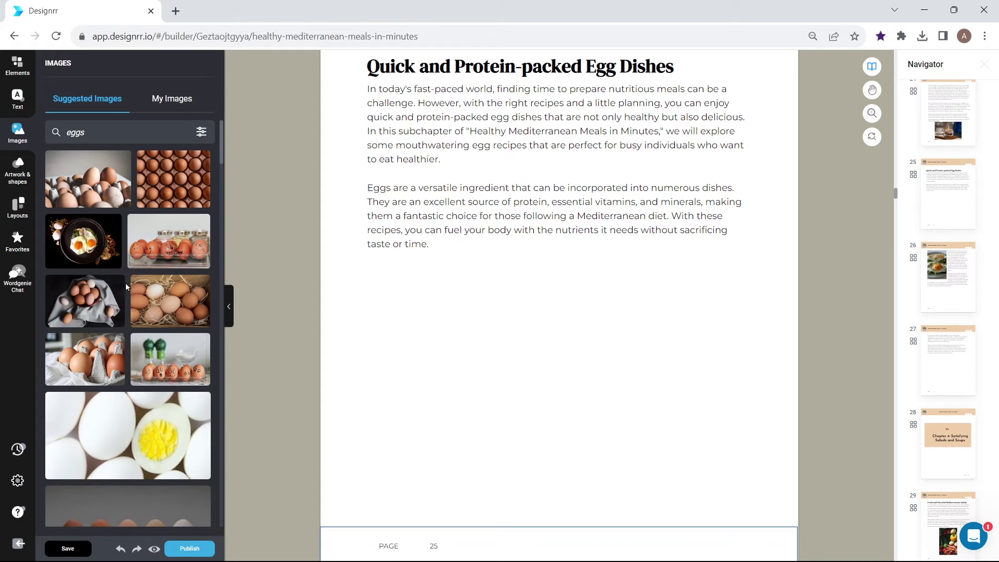
{"action": "mouse_move", "coordinate": [83, 240]}
{"action": "left_click_drag", "start_coordinate": [75, 245], "coordinate": [480, 243]}
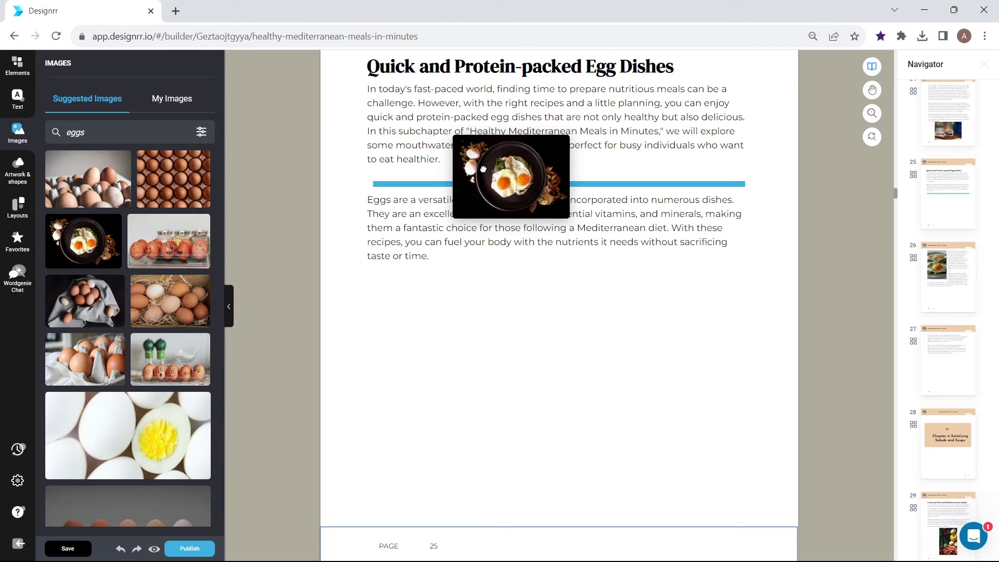
Drop the fried-eggs photo between paragraphs, then move it beneath the Egg Dishes title
{"action": "left_click_drag", "start_coordinate": [479, 242], "coordinate": [492, 176]}
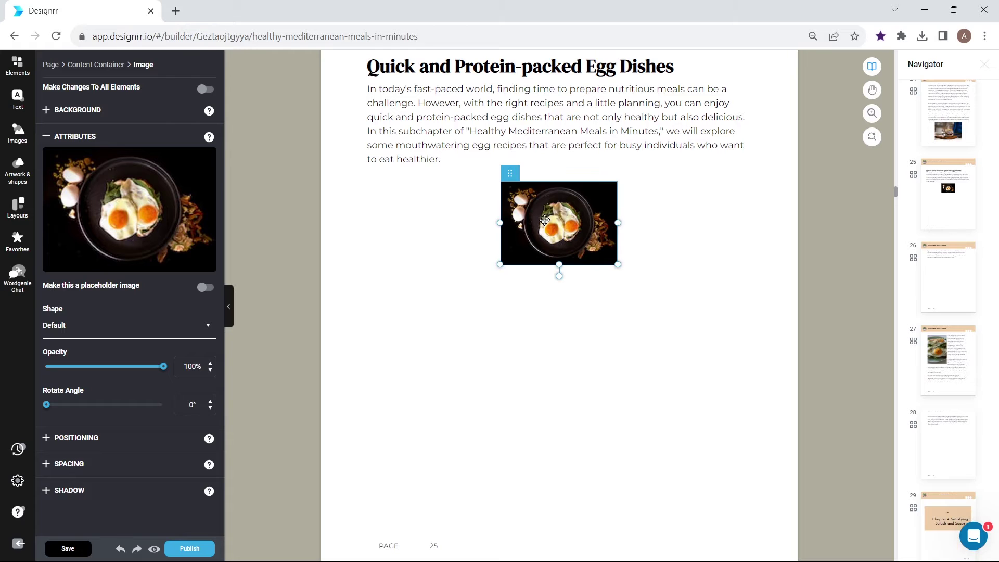
{"action": "mouse_move", "coordinate": [561, 224]}
{"action": "left_mouse_down"}
{"action": "mouse_move", "coordinate": [528, 230]}
{"action": "mouse_move", "coordinate": [555, 82]}
{"action": "mouse_move", "coordinate": [550, 95]}
{"action": "left_mouse_up"}
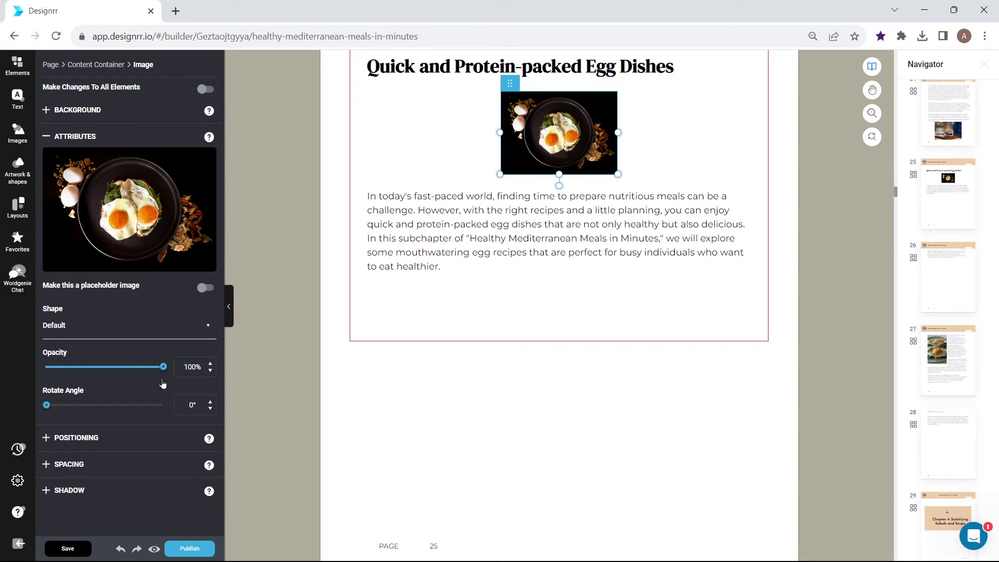
Turn on 'Move item freely' for the fried-eggs photo, then place and resize it below the first paragraph
{"action": "left_click", "coordinate": [76, 437]}
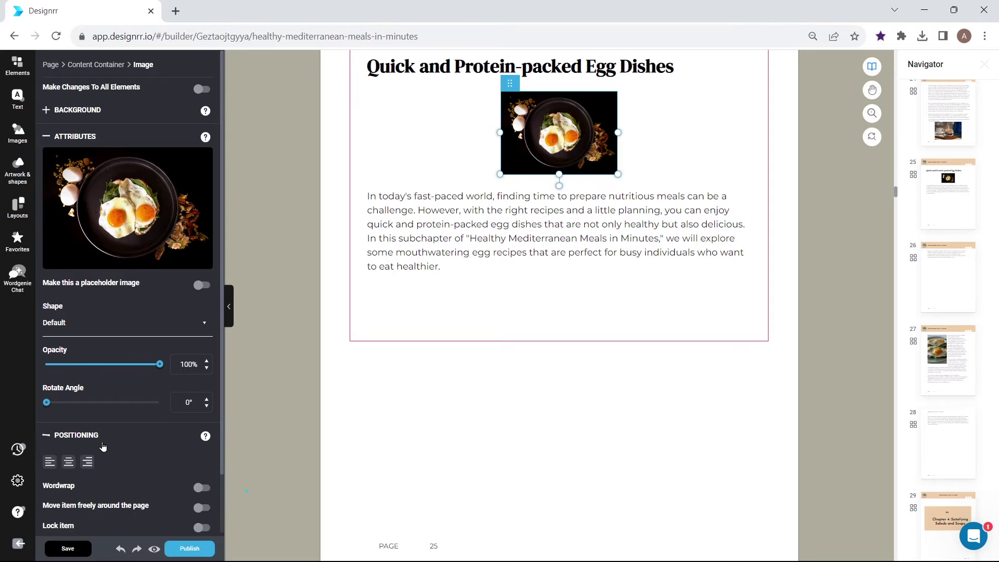
{"action": "scroll", "coordinate": [102, 444], "scroll_direction": "down", "scroll_amount": 2}
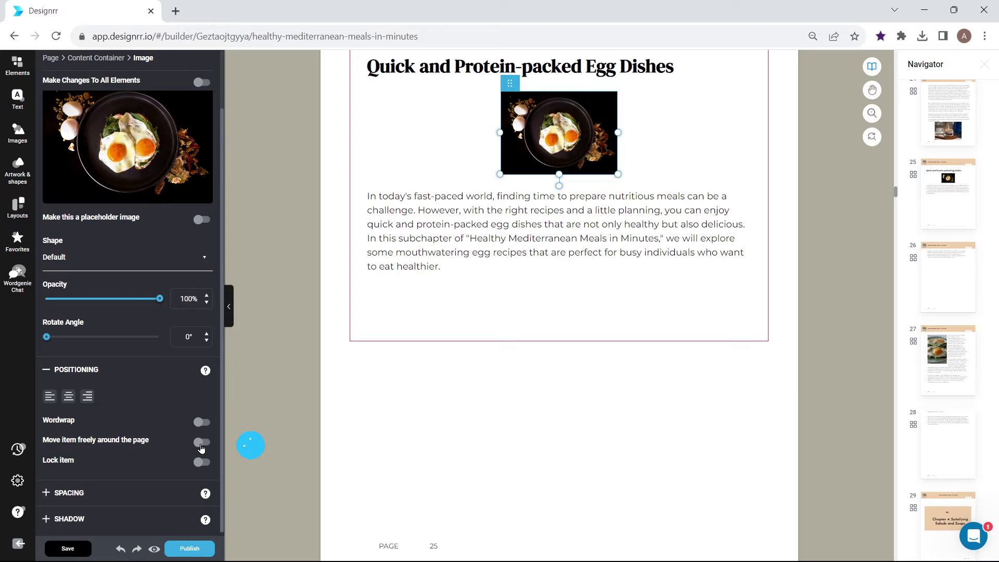
{"action": "left_click", "coordinate": [201, 444]}
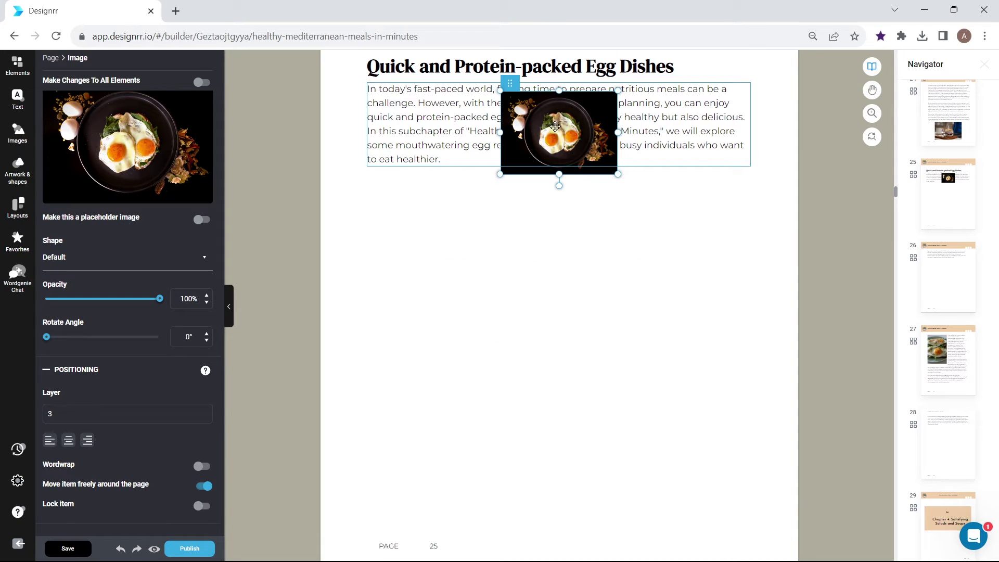
{"action": "left_click_drag", "start_coordinate": [555, 126], "coordinate": [536, 230]}
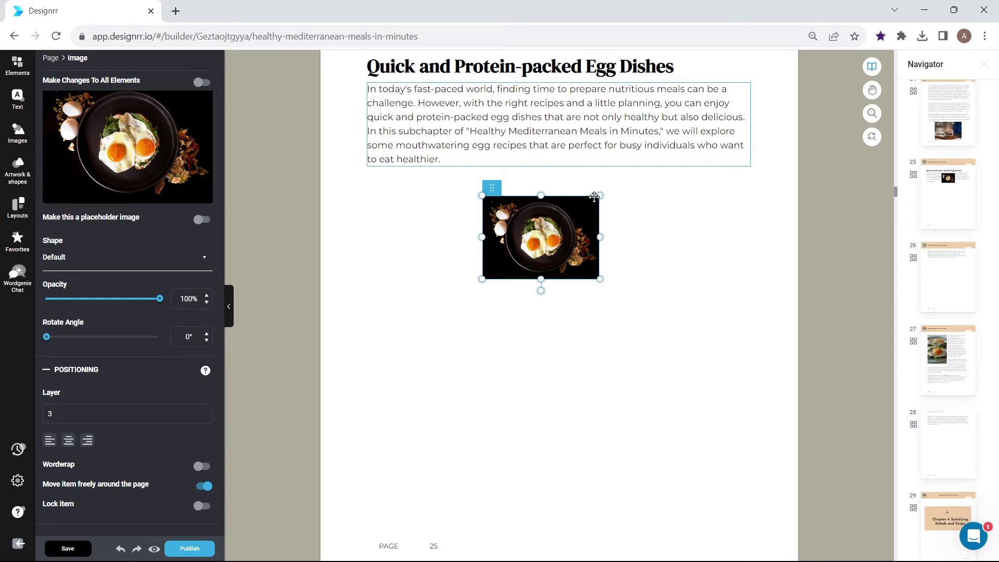
{"action": "mouse_move", "coordinate": [599, 194]}
{"action": "left_mouse_down"}
{"action": "mouse_move", "coordinate": [695, 99]}
{"action": "mouse_move", "coordinate": [718, 125]}
{"action": "left_mouse_up"}
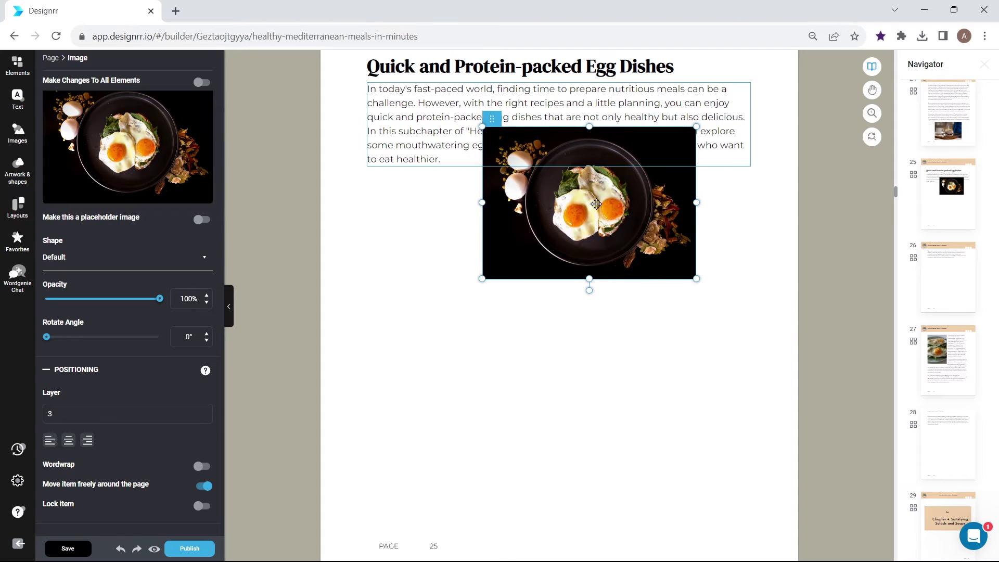
{"action": "left_click_drag", "start_coordinate": [594, 203], "coordinate": [573, 256]}
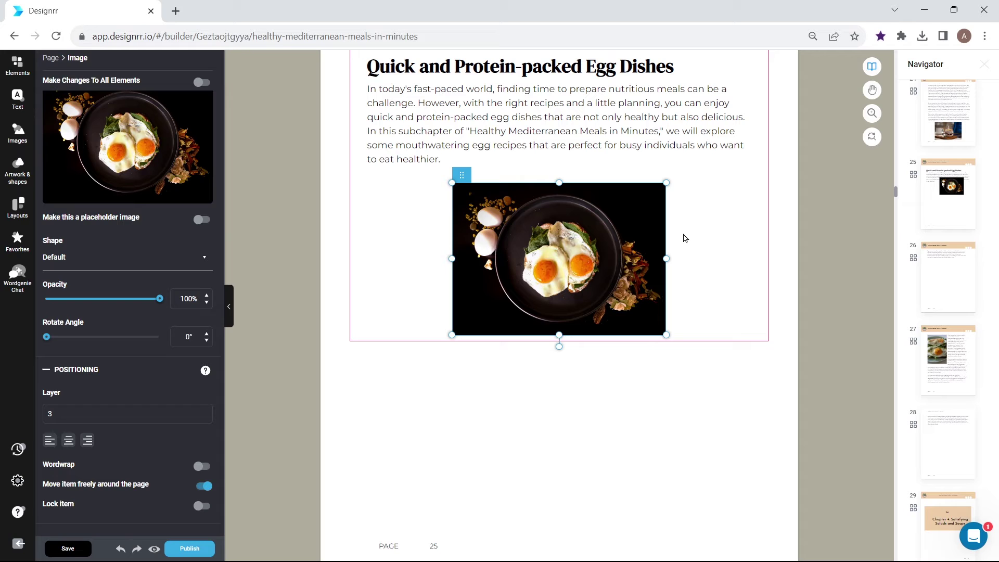
{"action": "left_click", "coordinate": [659, 380]}
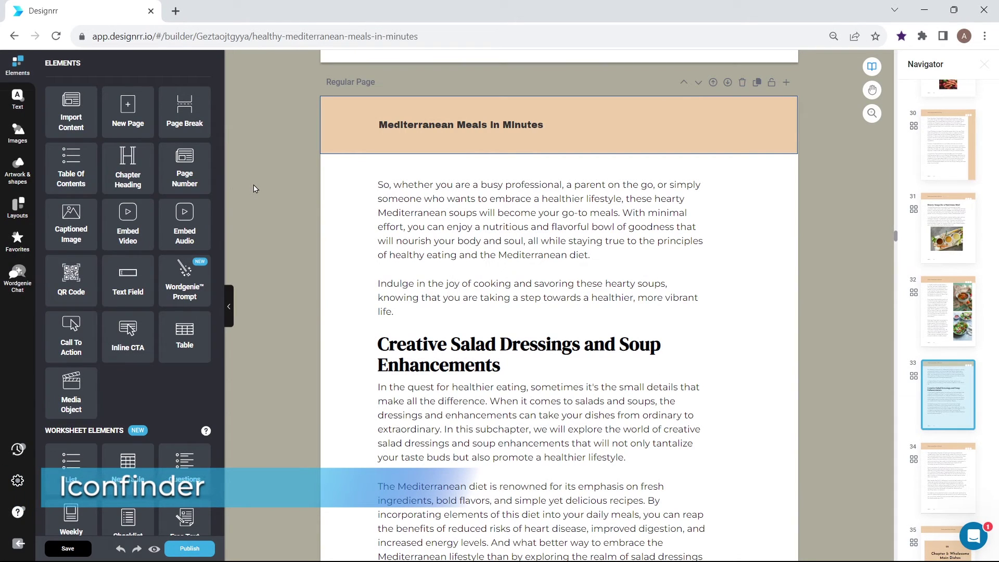
Add a small salad bowl icon beside the header title and clone it onto every page
{"action": "left_click", "coordinate": [17, 176]}
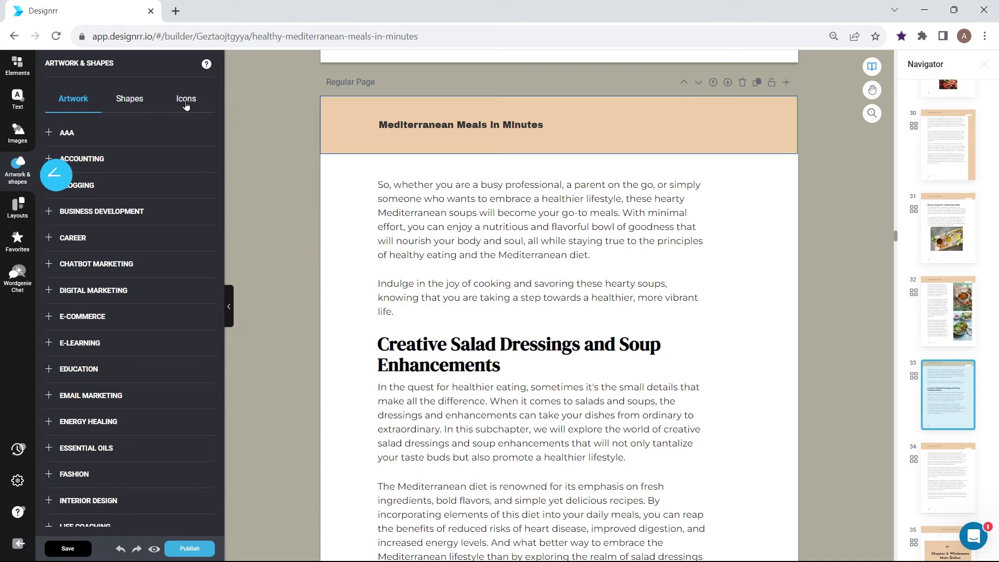
{"action": "left_click", "coordinate": [185, 100]}
{"action": "type", "text": "food"}
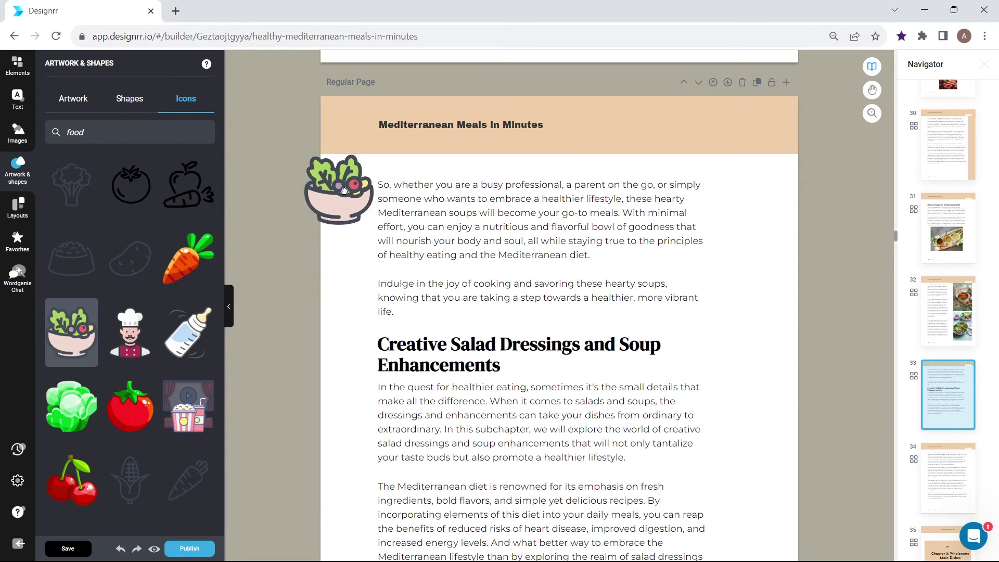
{"action": "left_click_drag", "start_coordinate": [72, 332], "coordinate": [396, 234]}
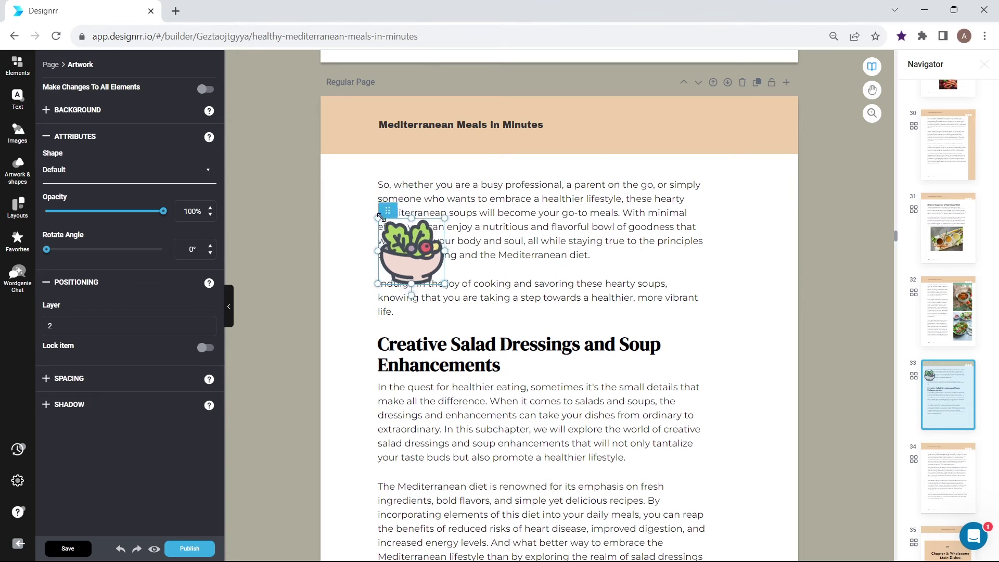
{"action": "mouse_move", "coordinate": [352, 190]}
{"action": "left_mouse_down"}
{"action": "mouse_move", "coordinate": [402, 225]}
{"action": "mouse_move", "coordinate": [355, 129]}
{"action": "mouse_move", "coordinate": [370, 144]}
{"action": "left_mouse_up"}
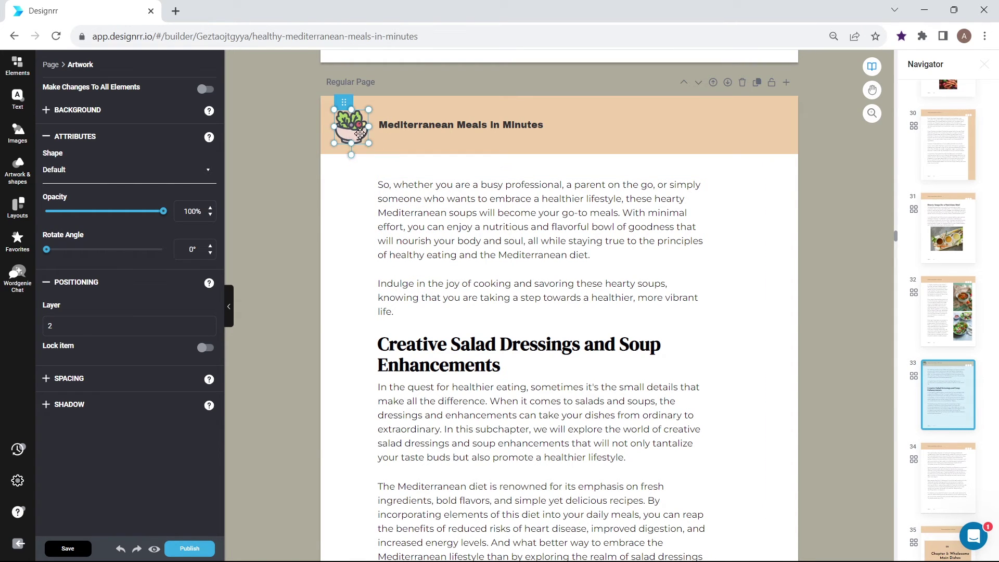
{"action": "right_click", "coordinate": [348, 121]}
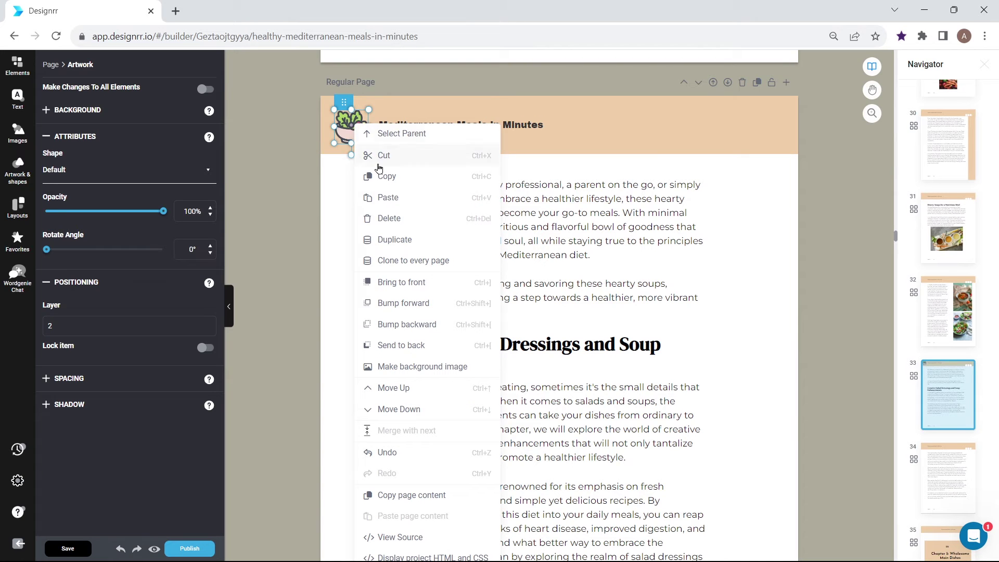
{"action": "left_click", "coordinate": [424, 264]}
{"action": "scroll", "coordinate": [411, 248], "scroll_direction": "down", "scroll_amount": 8}
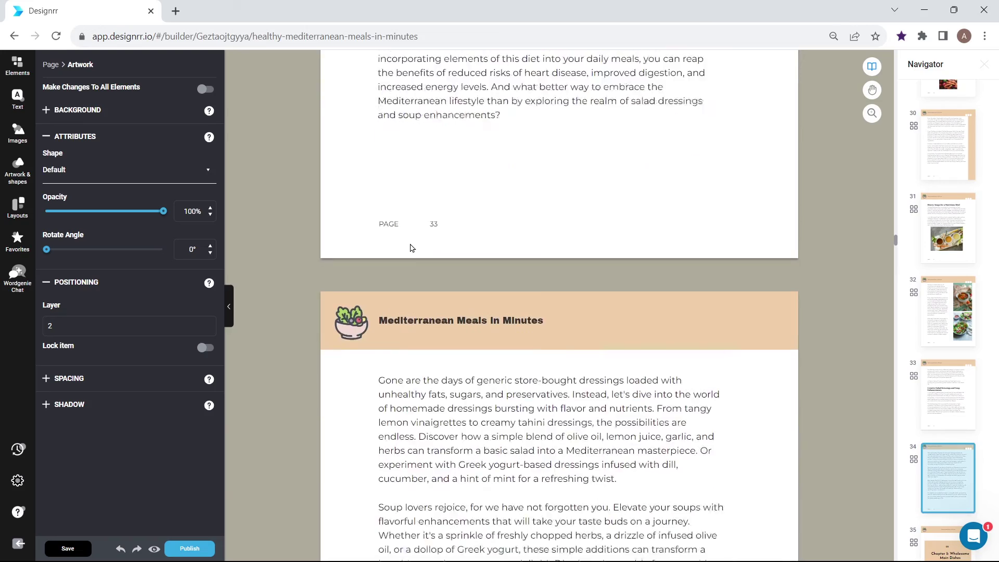
{"action": "scroll", "coordinate": [411, 248], "scroll_direction": "down", "scroll_amount": 5}
{"action": "scroll", "coordinate": [413, 253], "scroll_direction": "down", "scroll_amount": 5}
{"action": "scroll", "coordinate": [419, 257], "scroll_direction": "down", "scroll_amount": 3}
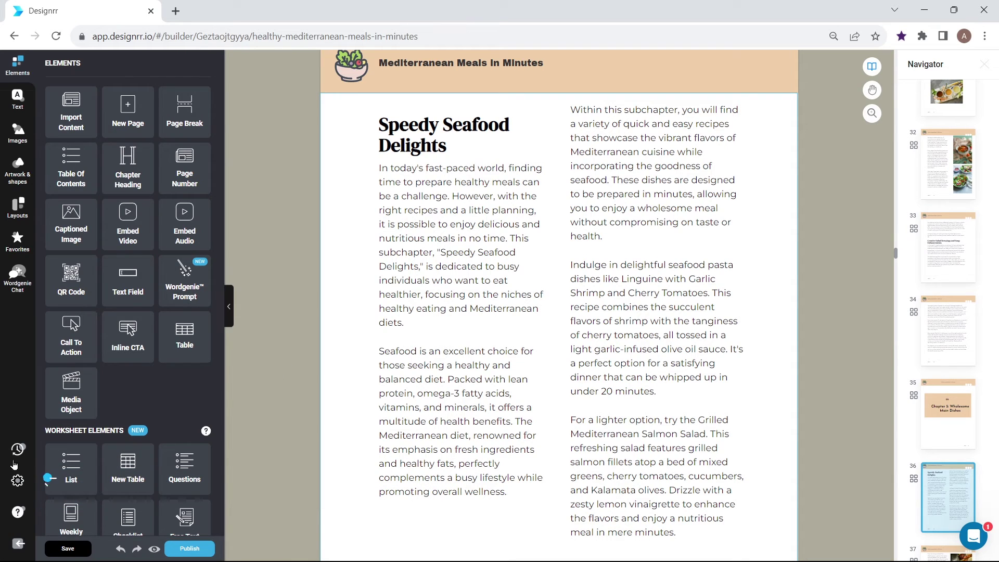
Open the watermark settings and select the current wording to replace with TEXT
{"action": "left_click", "coordinate": [17, 480]}
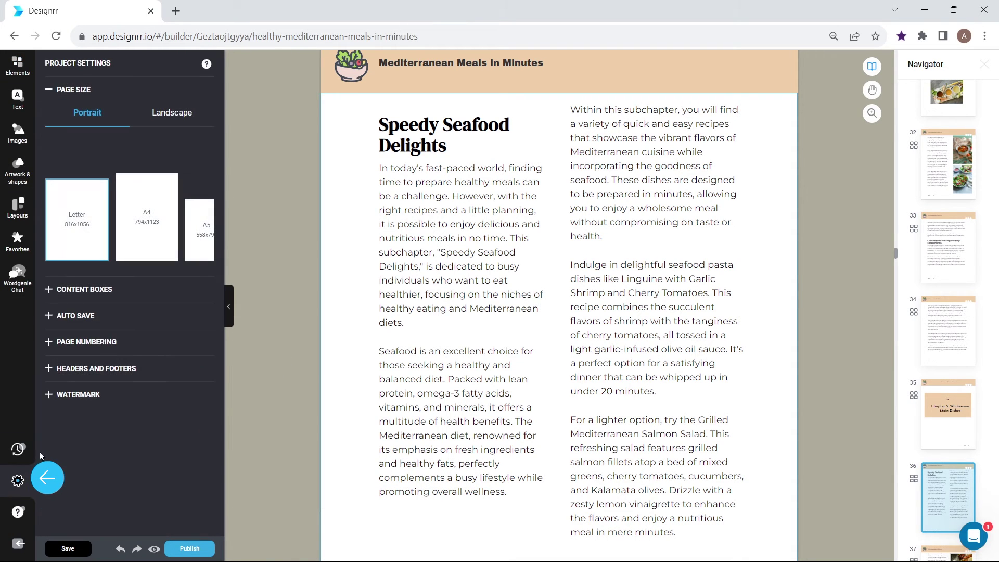
{"action": "left_click", "coordinate": [48, 395]}
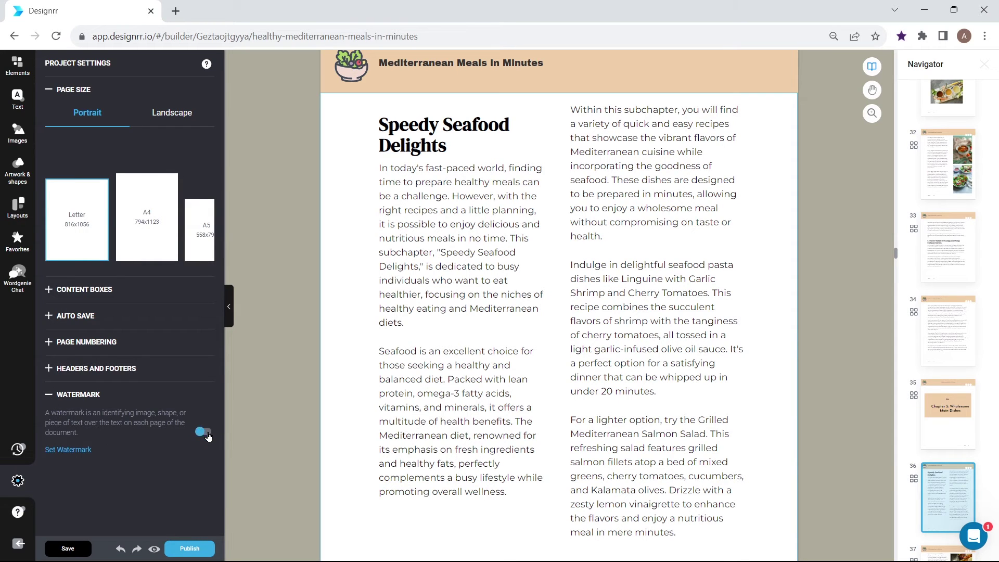
{"action": "left_click", "coordinate": [74, 451]}
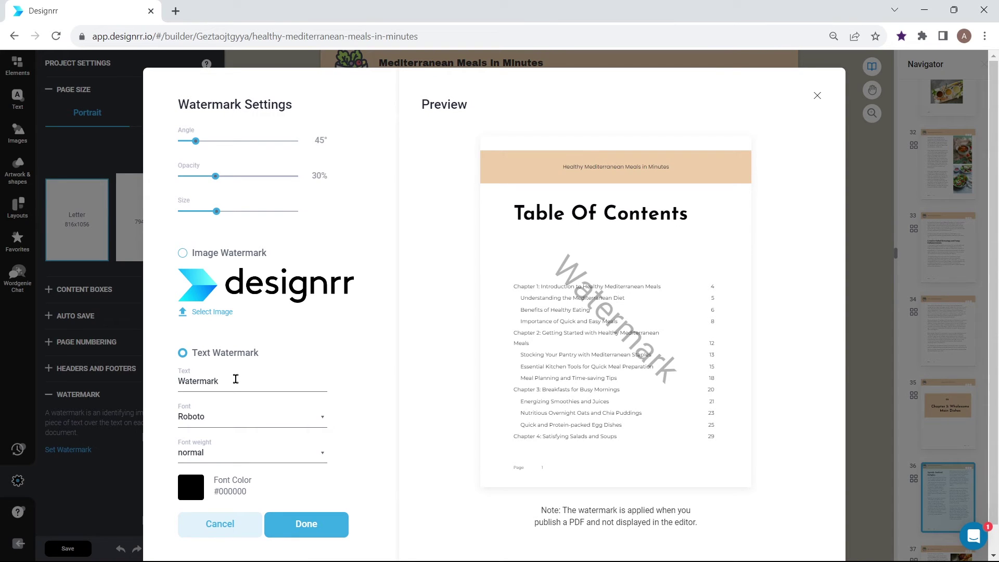
{"action": "double_click", "coordinate": [206, 380]}
{"action": "type", "text": "TEXT"}
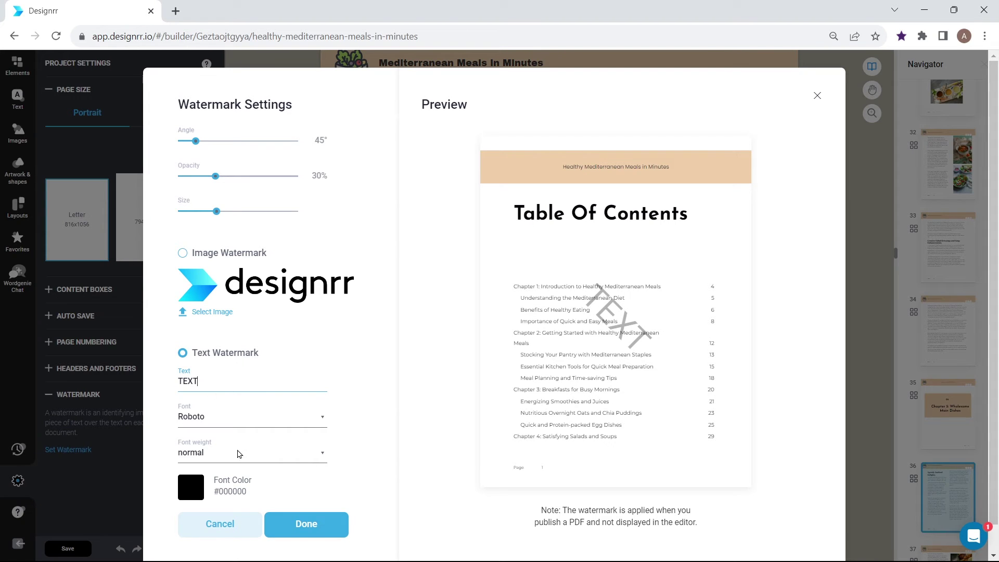
Make the watermark red #E41C1C, angled 81°, 61% opacity, with slightly adjusted size
{"action": "left_click", "coordinate": [190, 487]}
{"action": "left_click", "coordinate": [279, 344]}
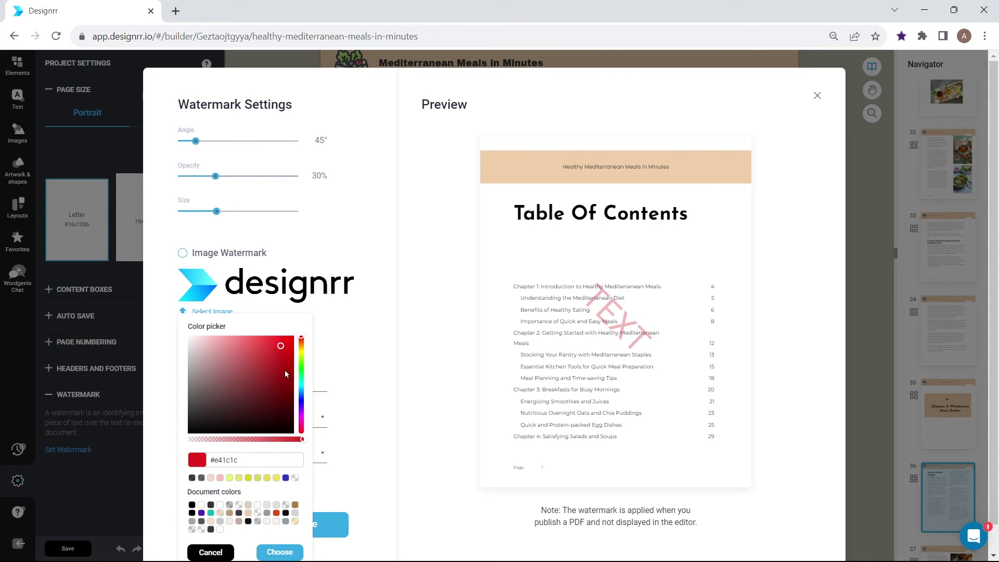
{"action": "left_click", "coordinate": [279, 552]}
{"action": "left_click_drag", "start_coordinate": [196, 141], "coordinate": [206, 141]}
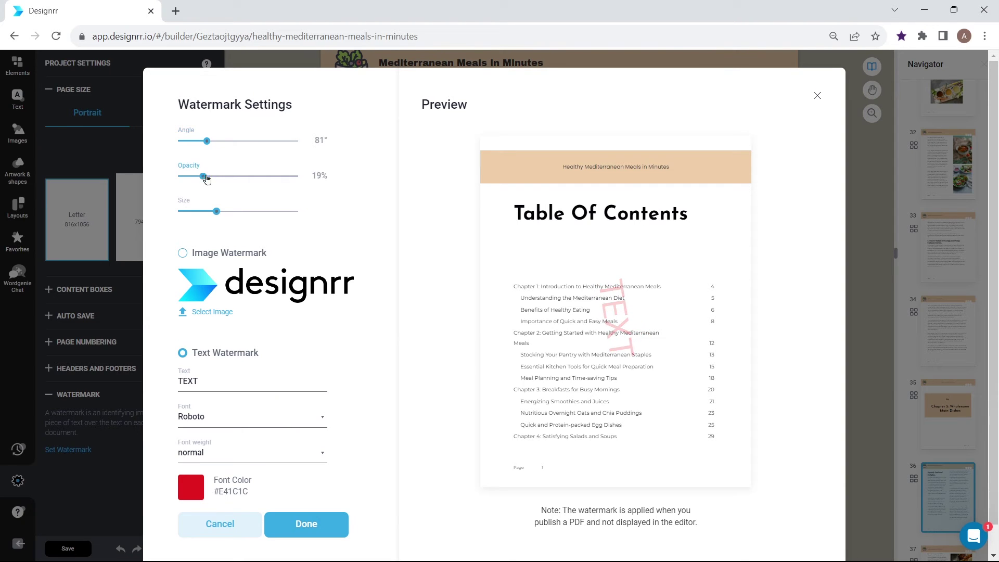
{"action": "left_click_drag", "start_coordinate": [214, 175], "coordinate": [250, 176]}
{"action": "left_click_drag", "start_coordinate": [216, 211], "coordinate": [201, 211]}
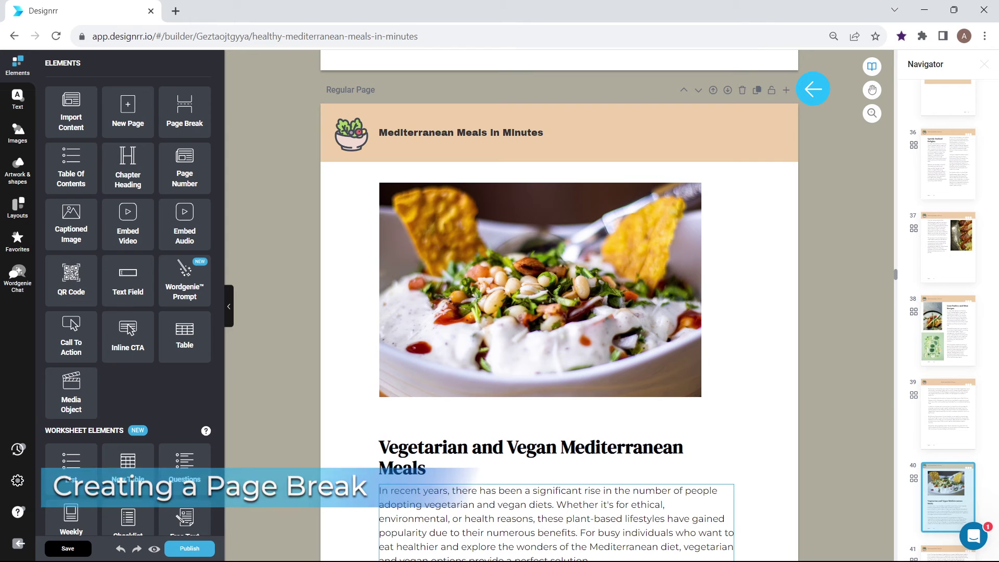
Add a regular page and import pasted 'TOP 10 TIPS' text onto it via Copy & Paste
{"action": "left_click", "coordinate": [785, 93]}
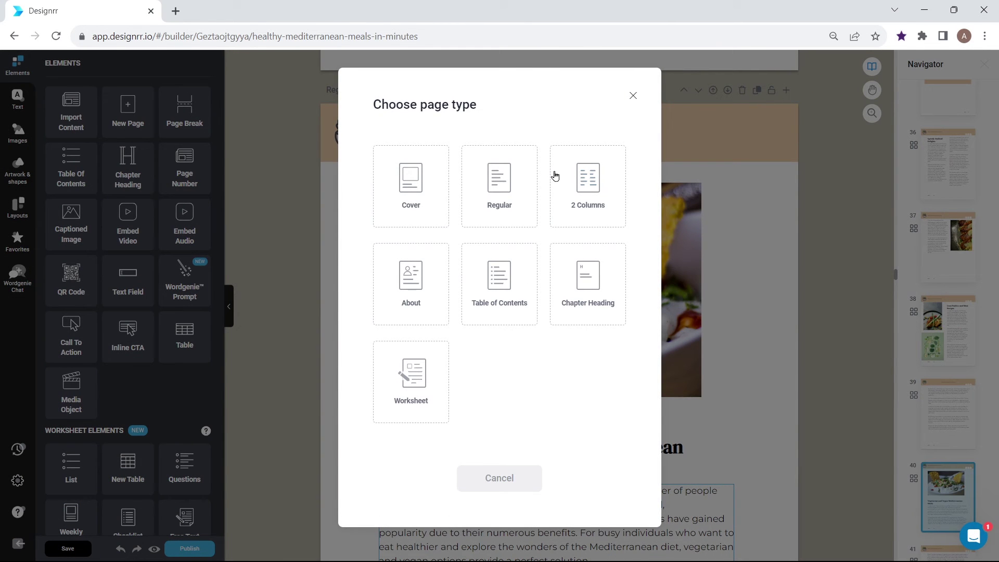
{"action": "left_click", "coordinate": [491, 193]}
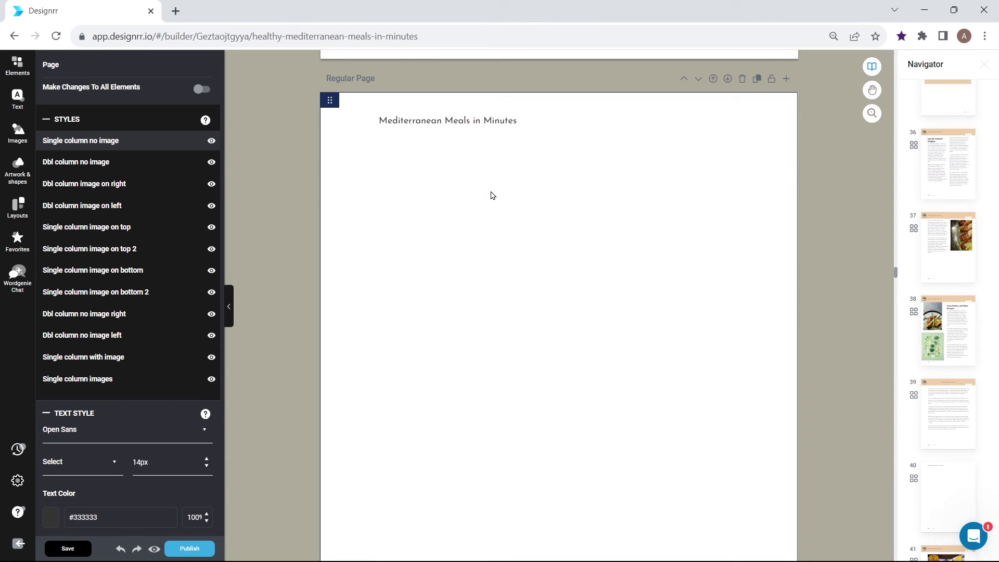
{"action": "left_click", "coordinate": [17, 66]}
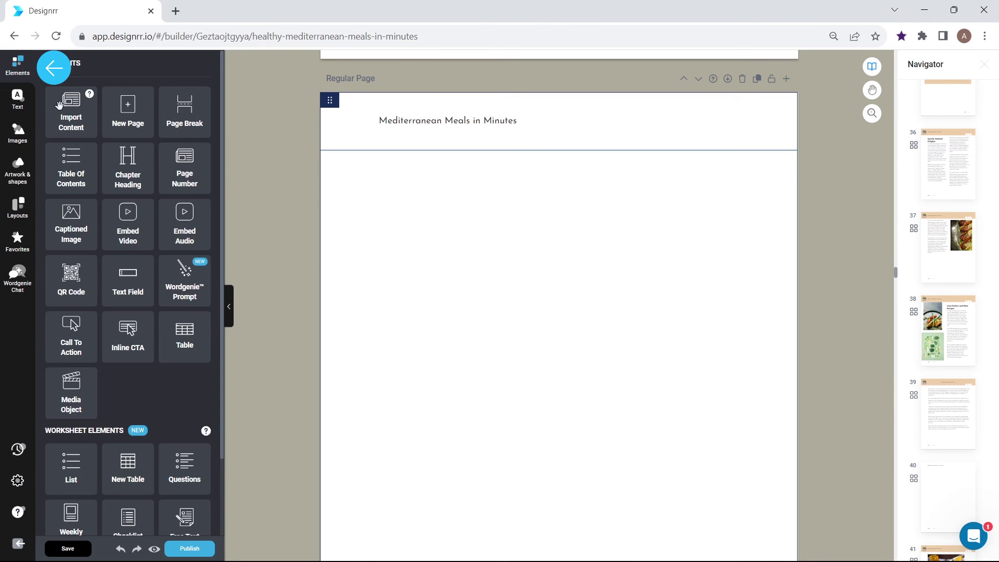
{"action": "left_click_drag", "start_coordinate": [70, 110], "coordinate": [421, 168]}
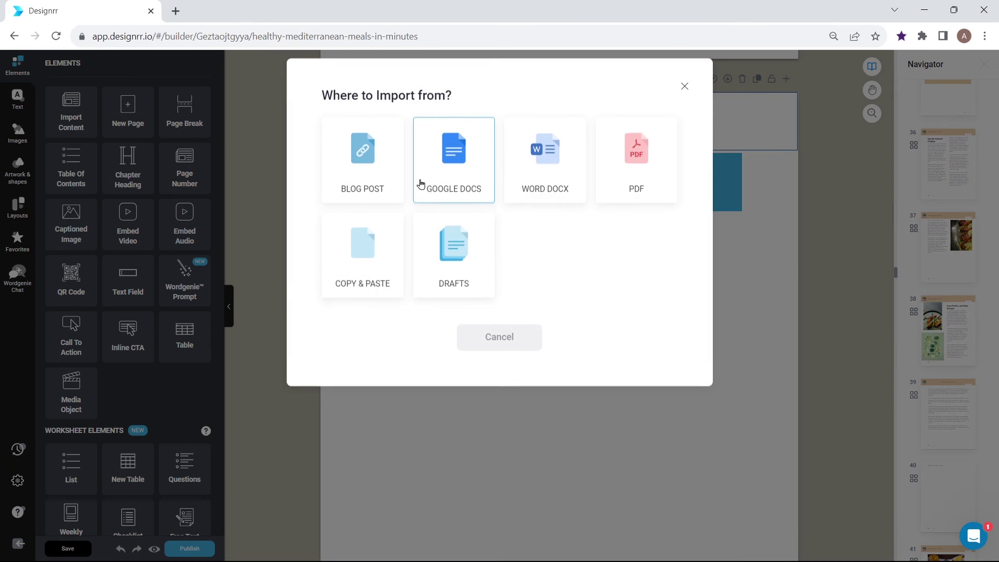
{"action": "left_click", "coordinate": [363, 281]}
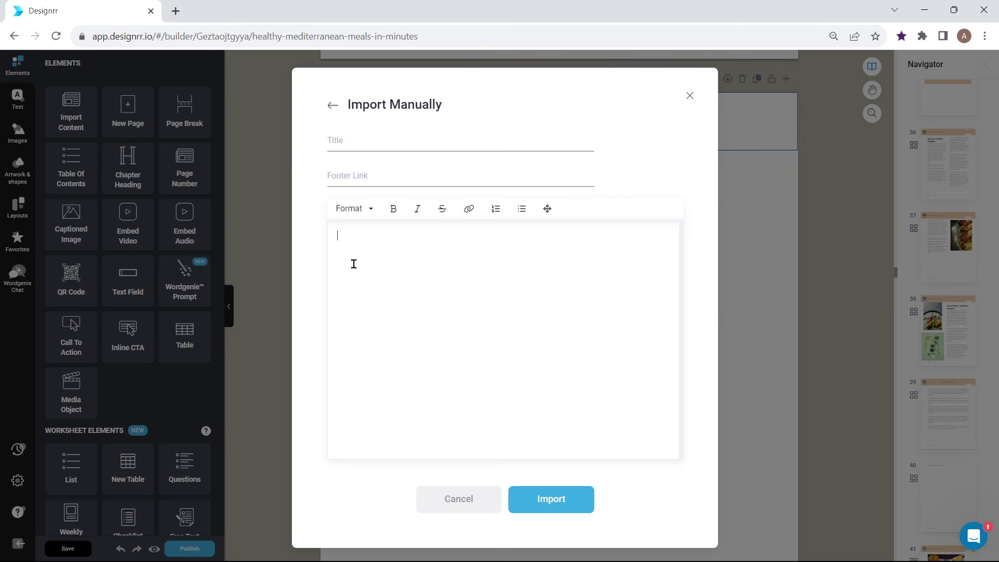
{"action": "type", "text": "TOP 10 TIPS"}
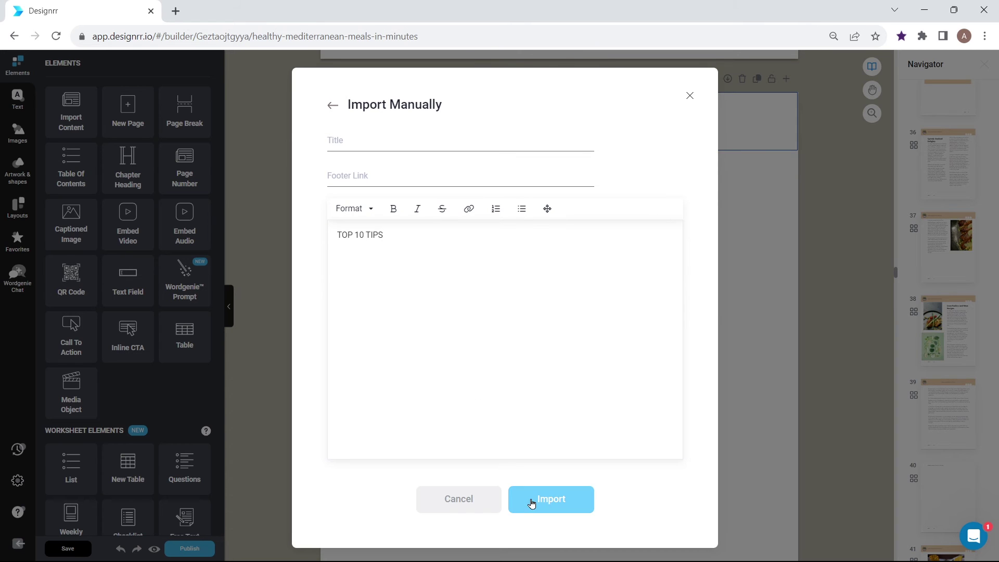
{"action": "left_click", "coordinate": [550, 498]}
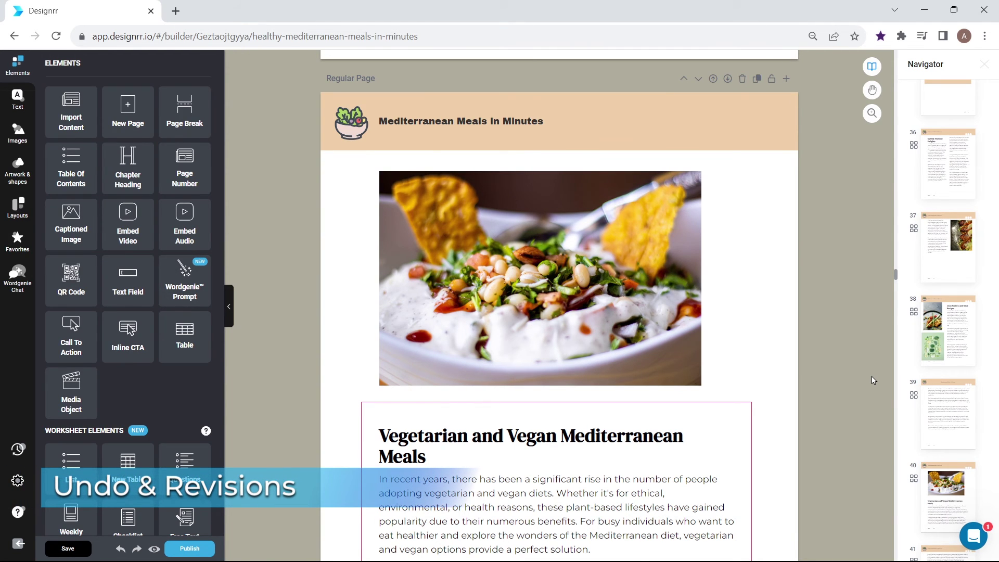
Undo the paragraph change, preview the August 29th 13:57 revision without reverting, and view browser backups
{"action": "left_click", "coordinate": [451, 479]}
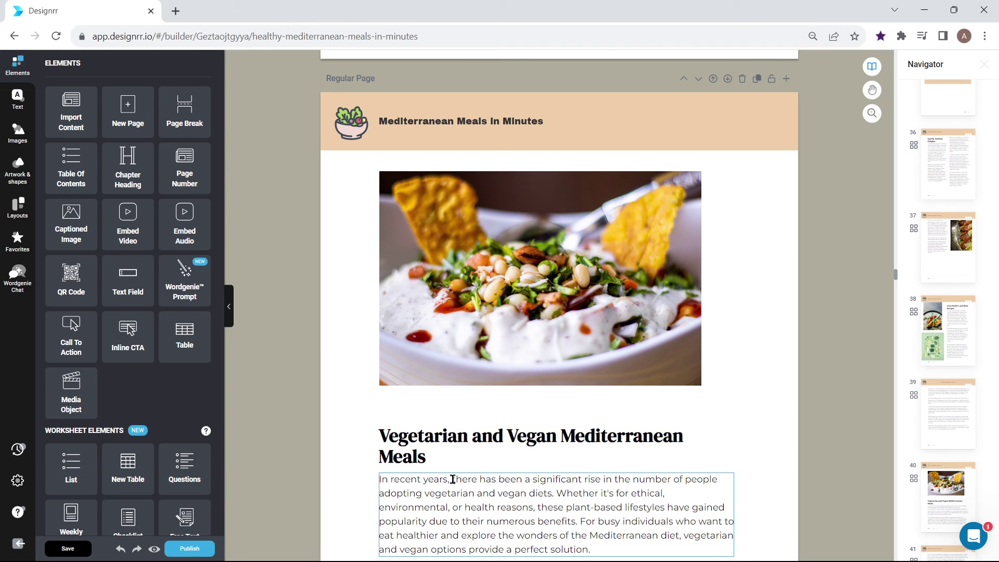
{"action": "left_click", "coordinate": [120, 548]}
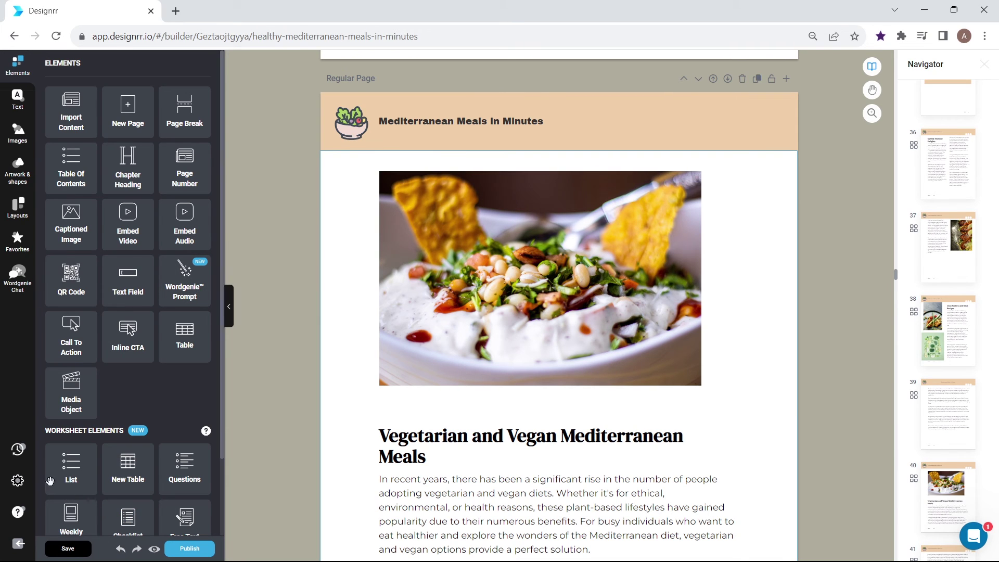
{"action": "left_click", "coordinate": [17, 450]}
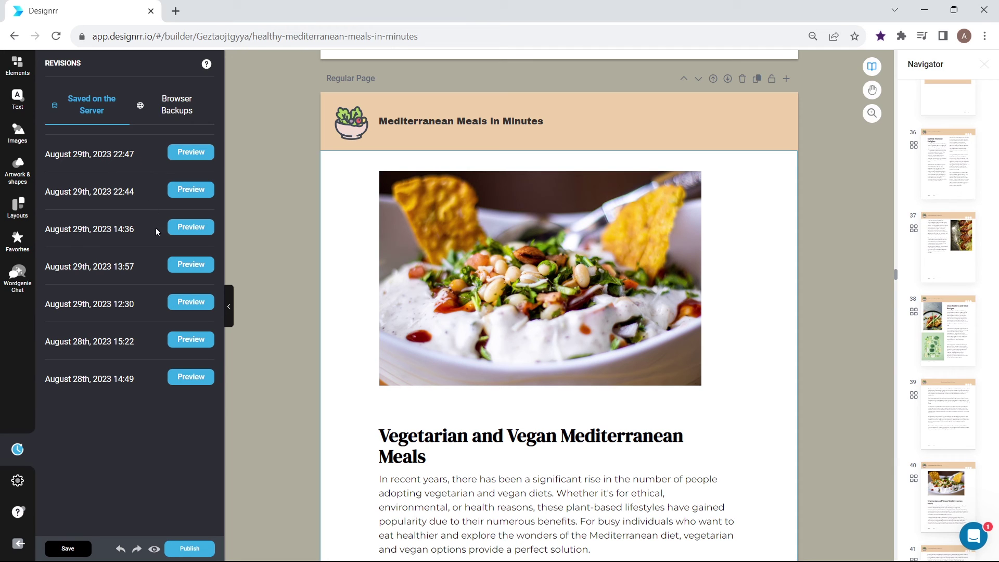
{"action": "left_click", "coordinate": [195, 267]}
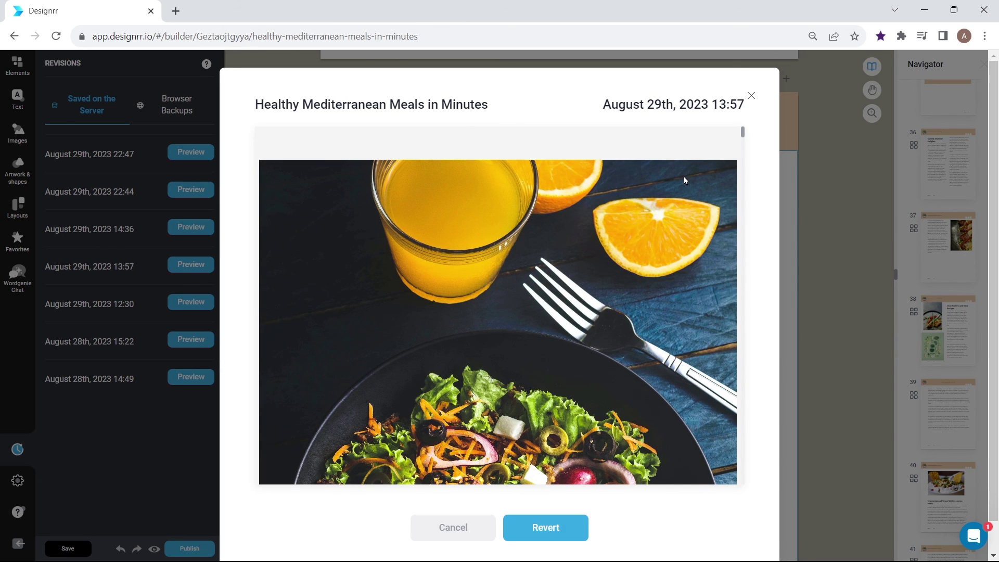
{"action": "left_click", "coordinate": [750, 97]}
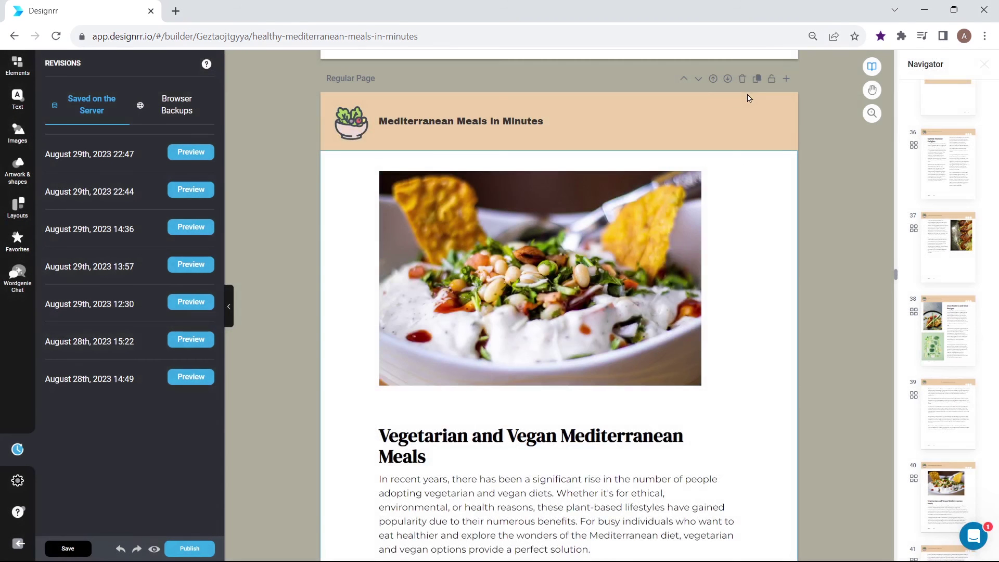
{"action": "left_click", "coordinate": [176, 108]}
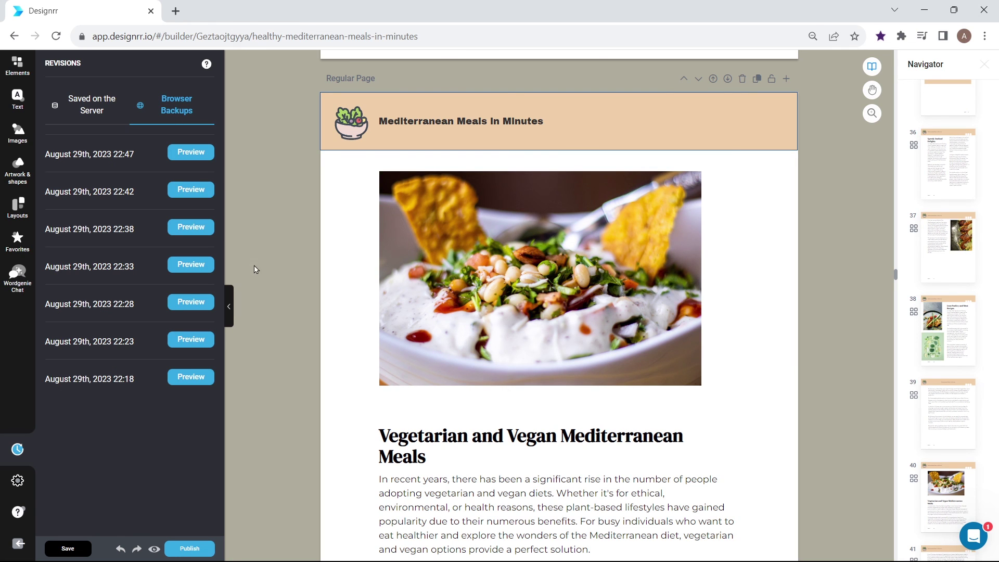
Open the Intercom support chat and its Help tab of article collections
{"action": "left_click", "coordinate": [973, 535]}
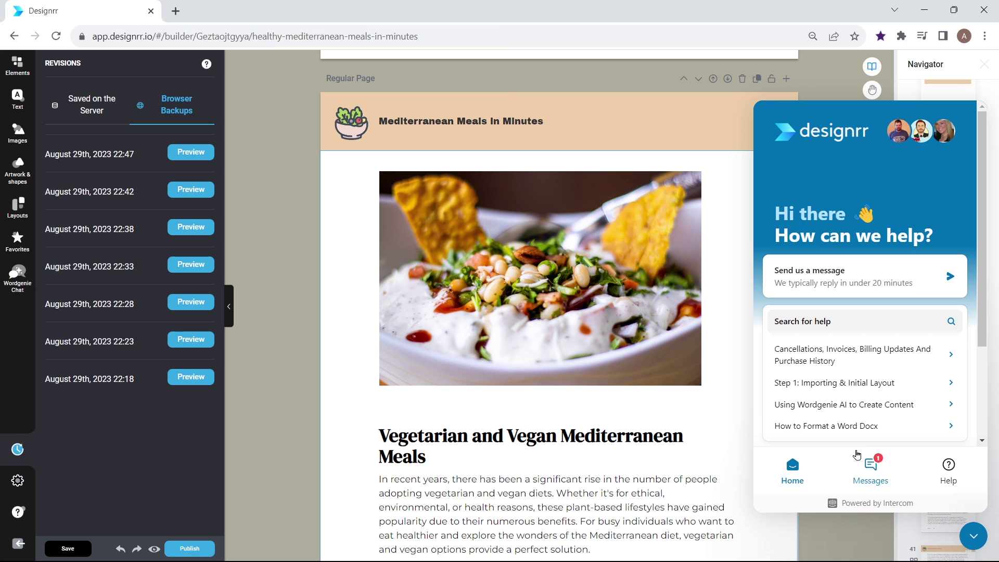
{"action": "left_click", "coordinate": [948, 472]}
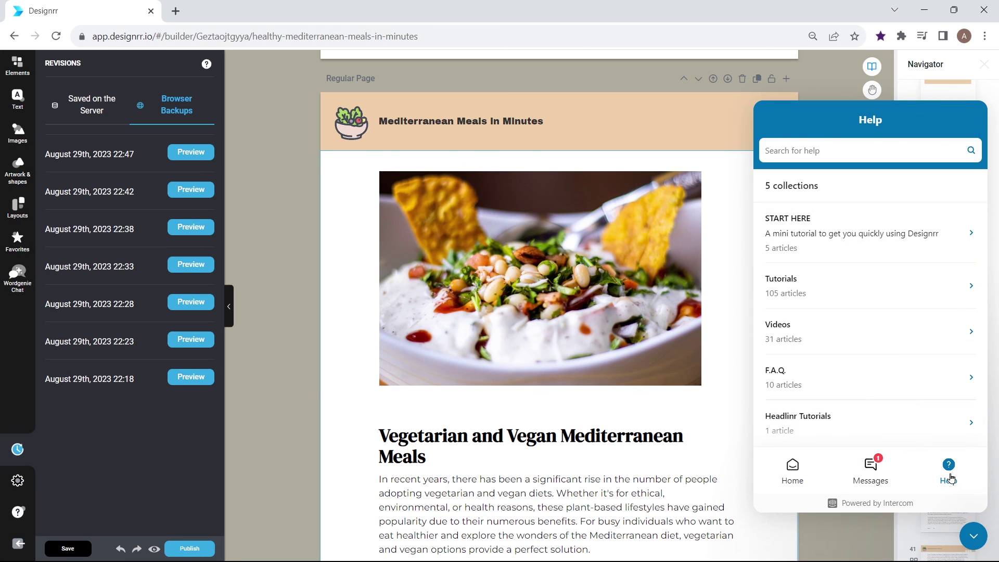